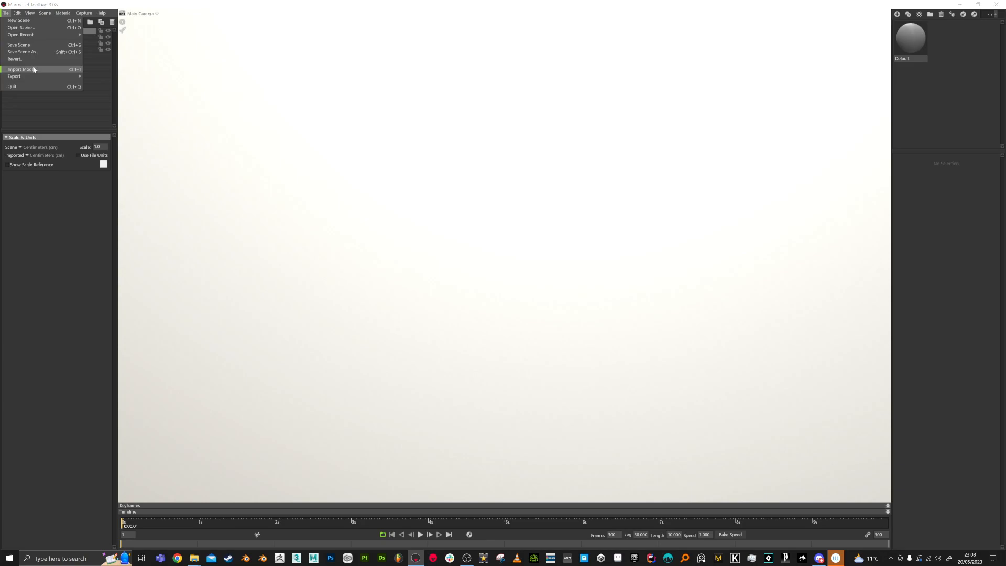
Import the animated_sword.FBX model from the source folder of the animated-sword download
{"action": "left_click", "coordinate": [78, 80]}
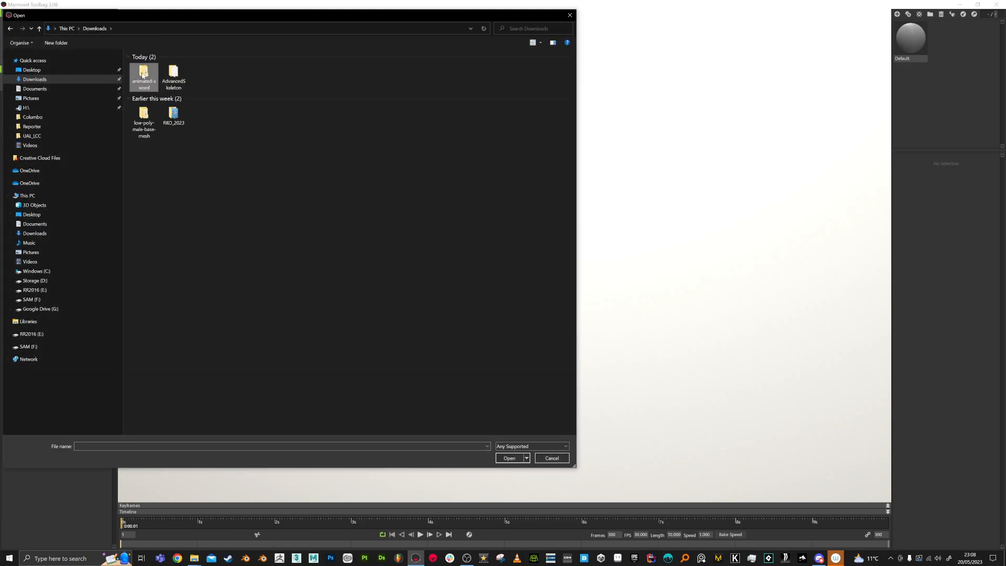
{"action": "double_click", "coordinate": [145, 78]}
{"action": "double_click", "coordinate": [154, 72]}
{"action": "double_click", "coordinate": [155, 68]}
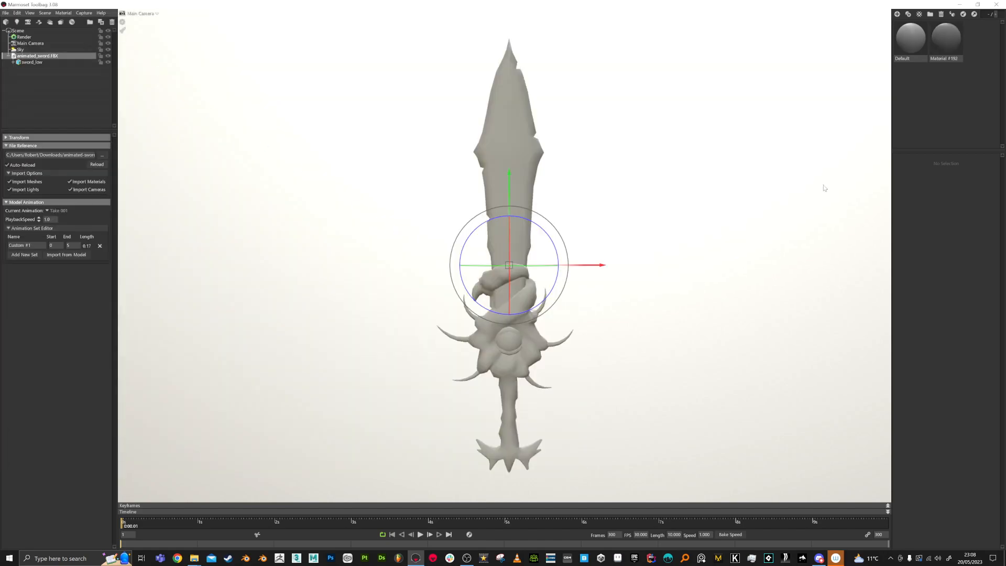
Load sword_dif_3_512.tga from the animated-sword textures folder as the albedo map of the sword's material
{"action": "left_click", "coordinate": [945, 37]}
{"action": "left_click", "coordinate": [902, 236]}
{"action": "left_click", "coordinate": [569, 15]}
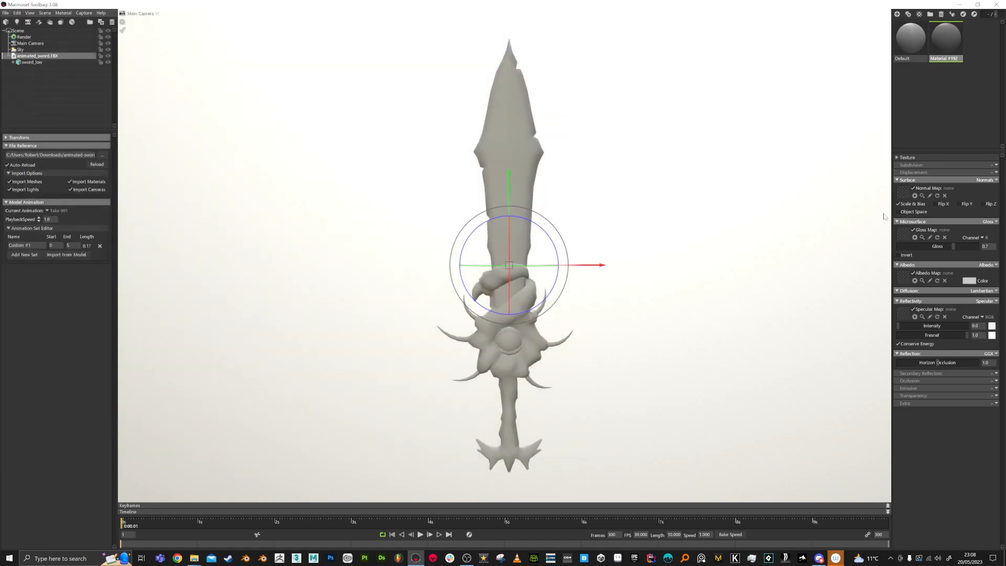
{"action": "left_click", "coordinate": [904, 281]}
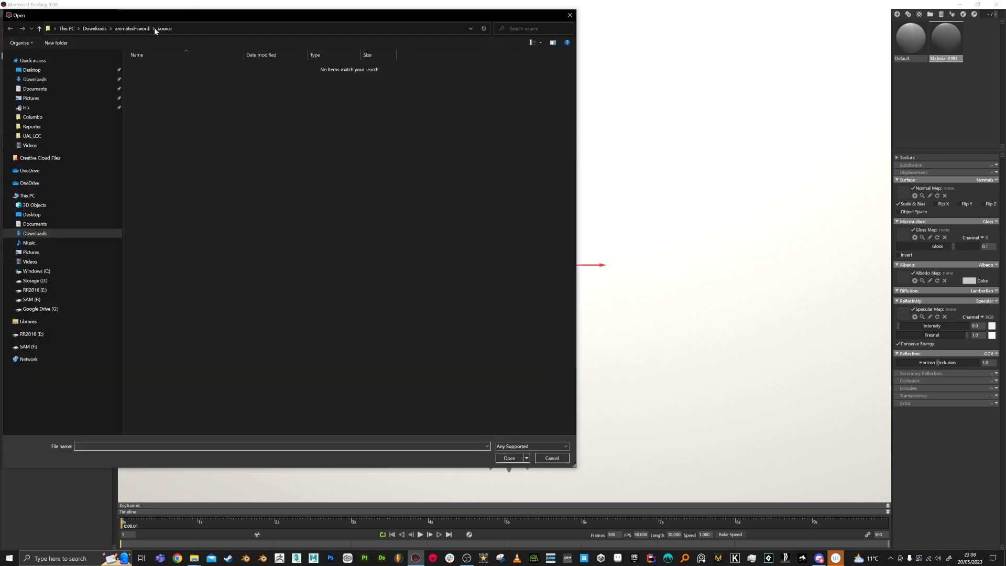
{"action": "left_click", "coordinate": [148, 29]}
{"action": "double_click", "coordinate": [156, 73]}
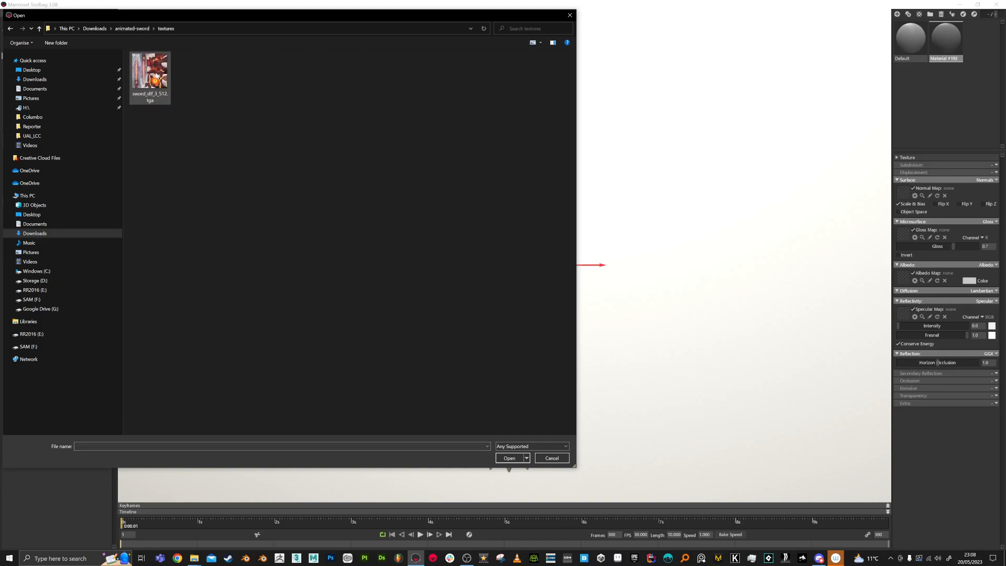
{"action": "double_click", "coordinate": [154, 71]}
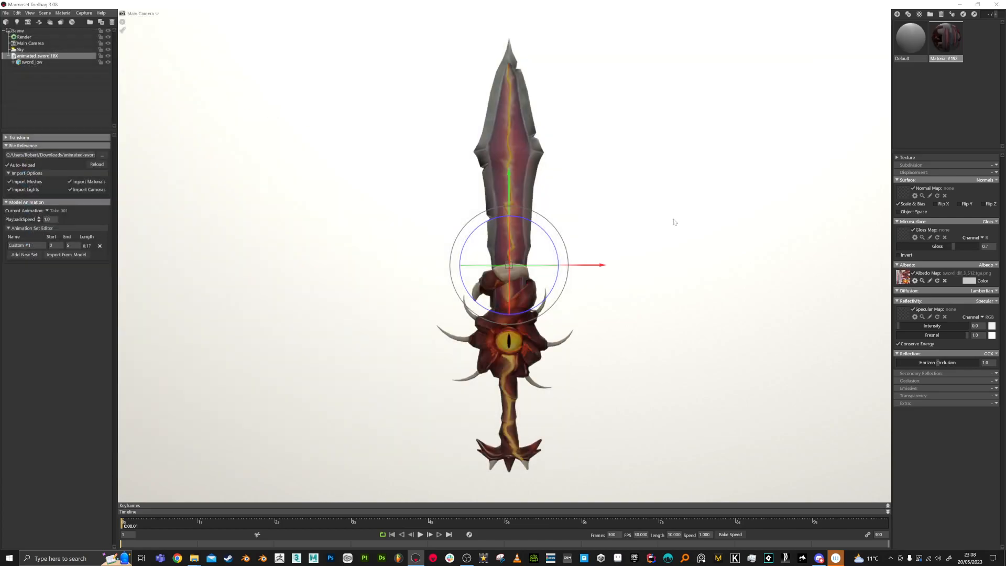
Enable Emissive on the sword's material and load sword_dif_3_512.tga as its emissive map
{"action": "left_click", "coordinate": [996, 389]}
{"action": "left_click", "coordinate": [965, 405]}
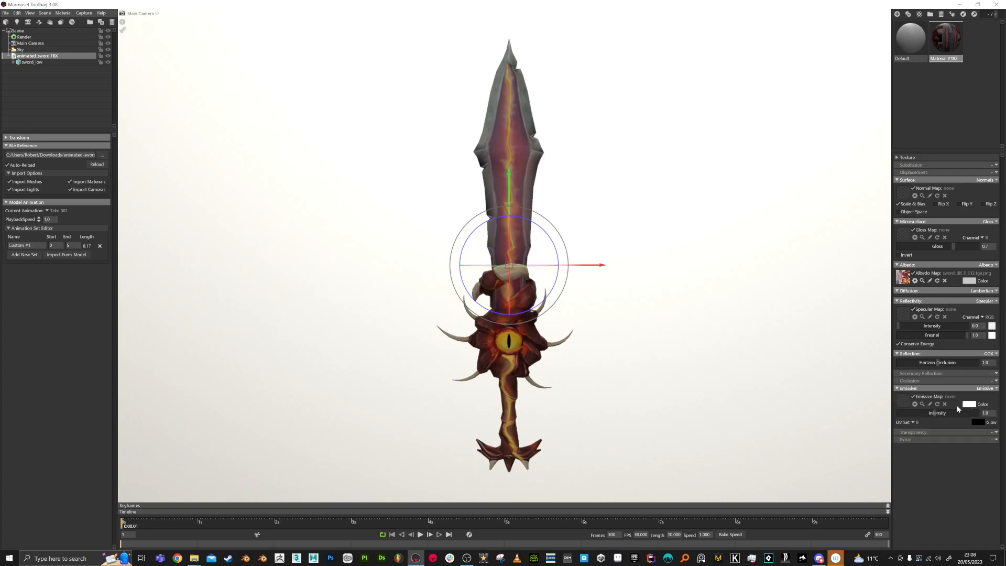
{"action": "left_click", "coordinate": [906, 403]}
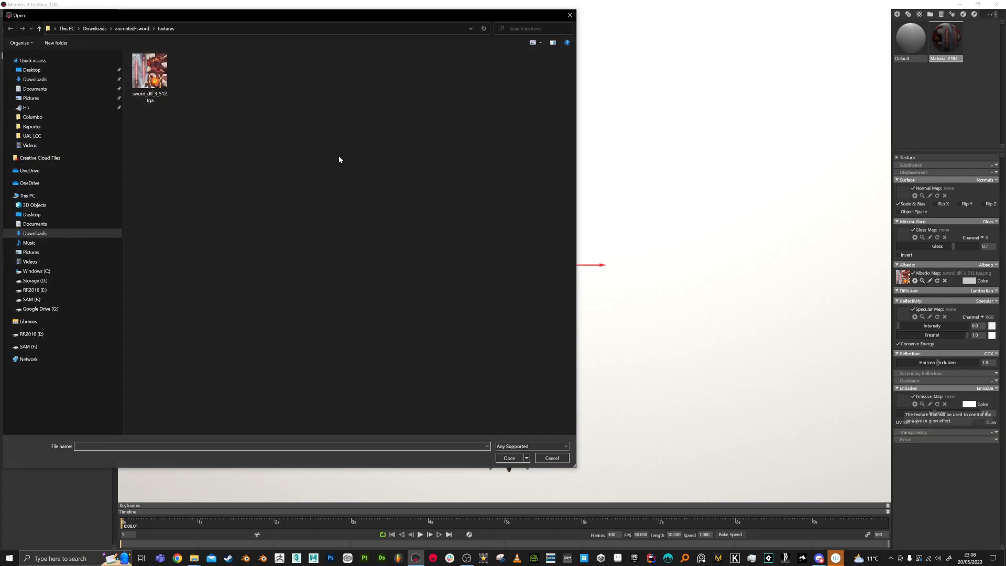
{"action": "double_click", "coordinate": [150, 70]}
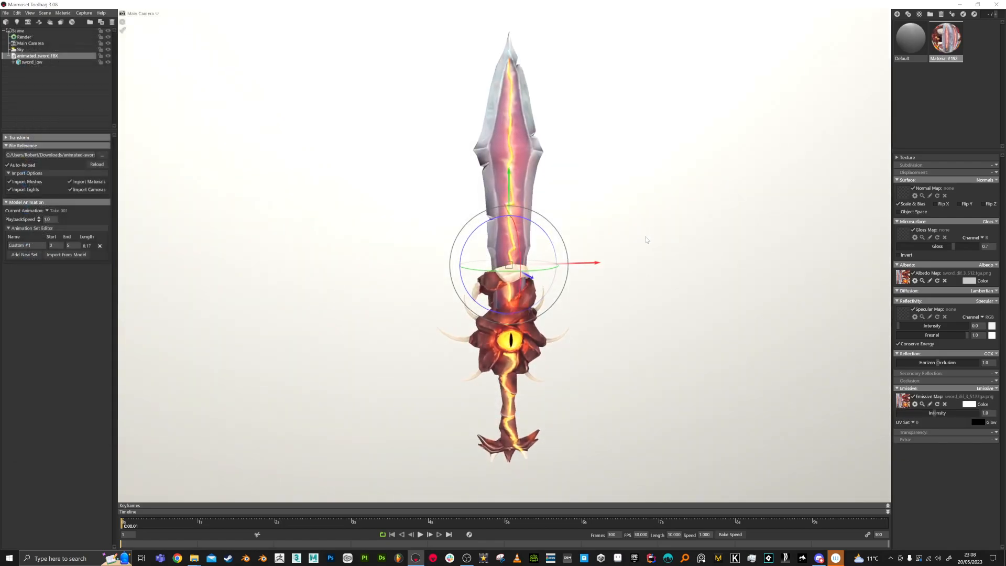
Dim the scene's sky light brightness to about 0.03 and its backdrop brightness to about 0.3
{"action": "left_click", "coordinate": [39, 49]}
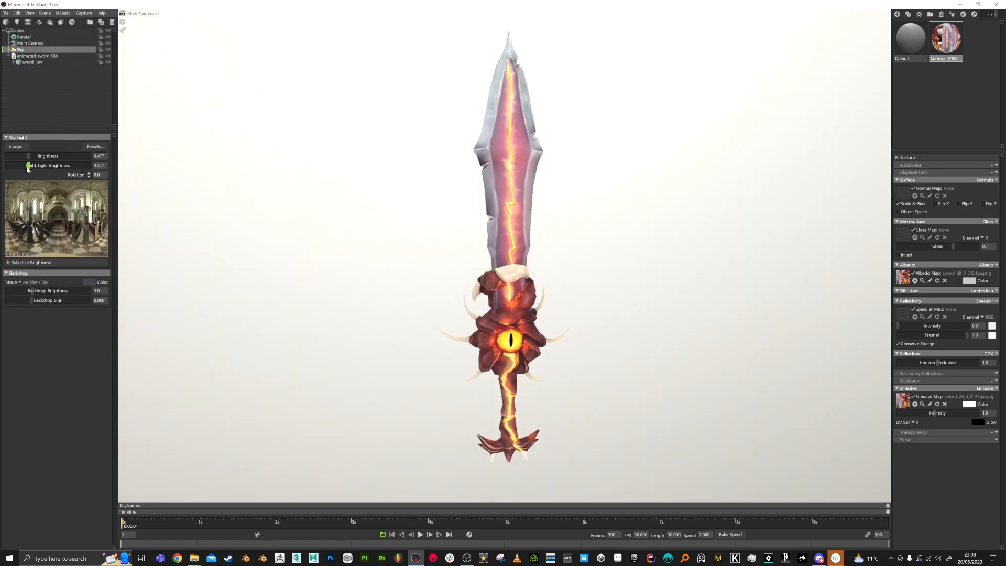
{"action": "left_click_drag", "start_coordinate": [28, 155], "coordinate": [15, 156]}
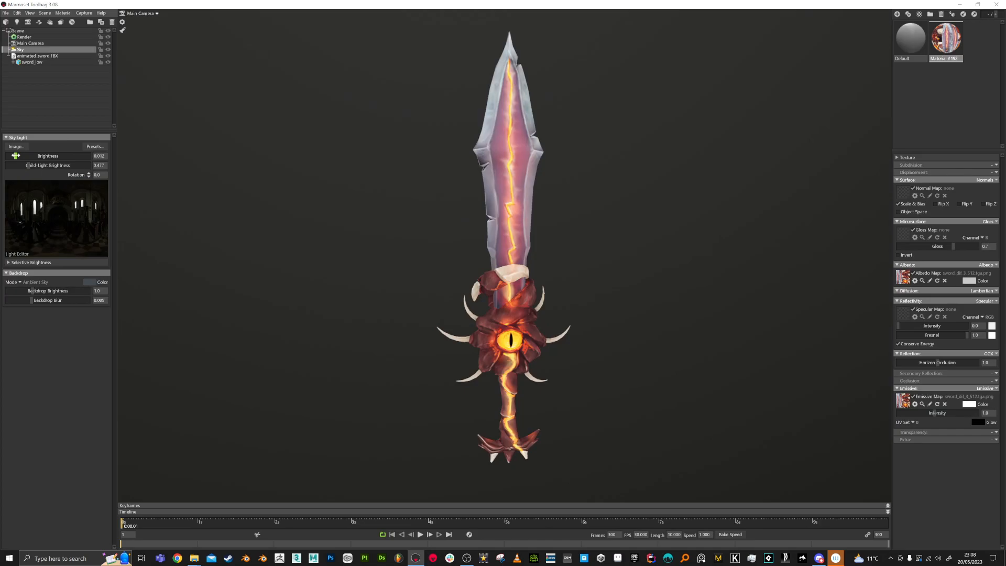
{"action": "mouse_move", "coordinate": [41, 287]}
{"action": "left_mouse_down"}
{"action": "mouse_move", "coordinate": [52, 291]}
{"action": "mouse_move", "coordinate": [25, 292]}
{"action": "left_mouse_up"}
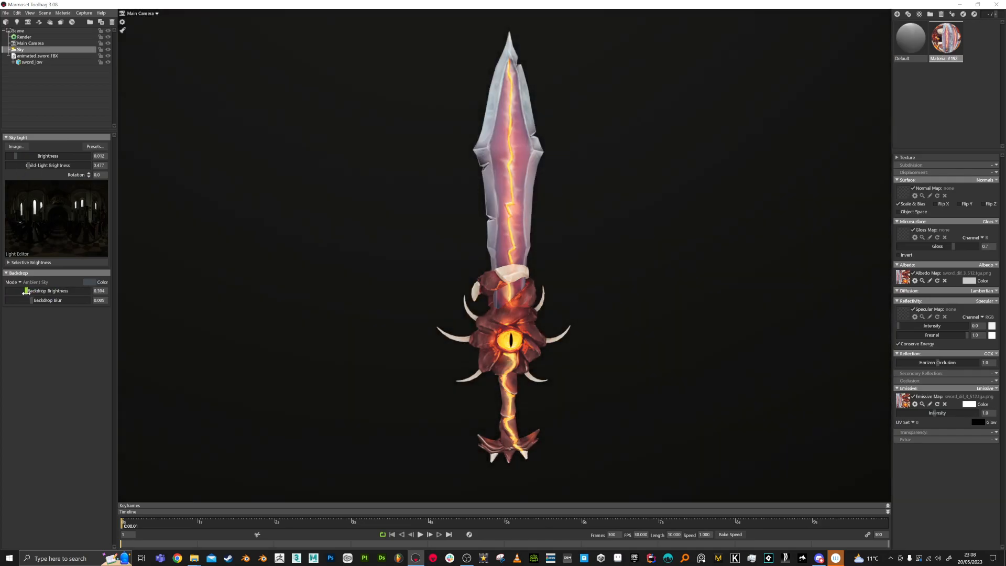
{"action": "left_click_drag", "start_coordinate": [15, 156], "coordinate": [18, 156]}
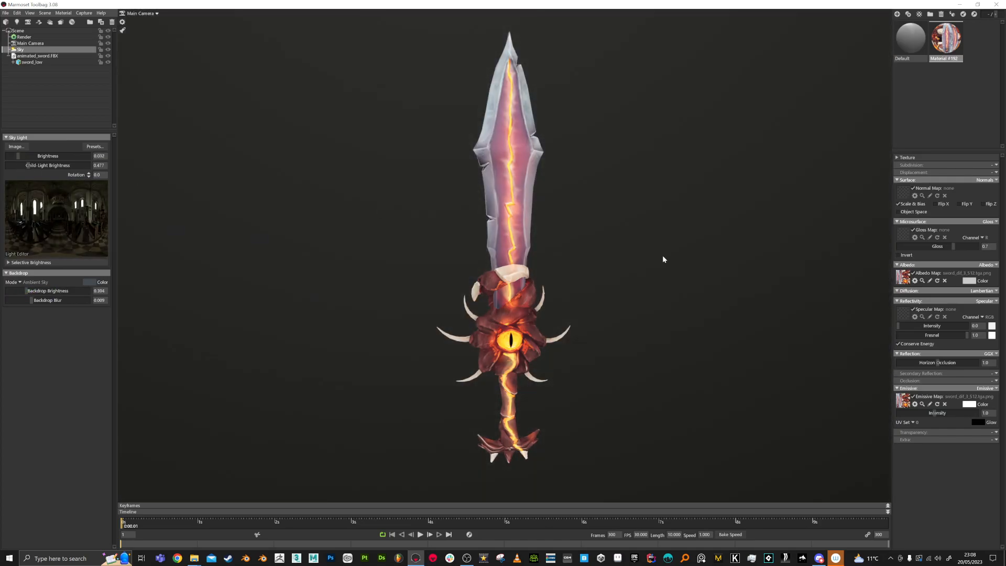
Lower the sword material's gloss to about 0.59 and switch its reflectivity to Metalness with a value of 1.0
{"action": "mouse_move", "coordinate": [953, 248]}
{"action": "left_mouse_down"}
{"action": "mouse_move", "coordinate": [913, 246]}
{"action": "mouse_move", "coordinate": [945, 245]}
{"action": "left_mouse_up"}
{"action": "left_click", "coordinate": [987, 301]}
{"action": "left_click", "coordinate": [957, 325]}
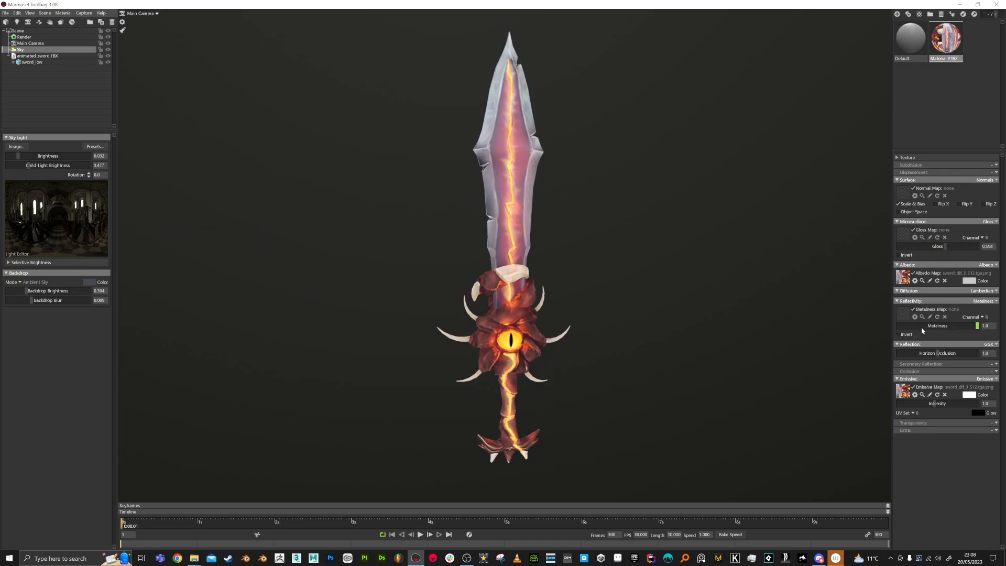
{"action": "left_click_drag", "start_coordinate": [901, 326], "coordinate": [929, 326]}
{"action": "left_click", "coordinate": [991, 300]}
{"action": "left_click", "coordinate": [991, 300]}
{"action": "left_click", "coordinate": [991, 292]}
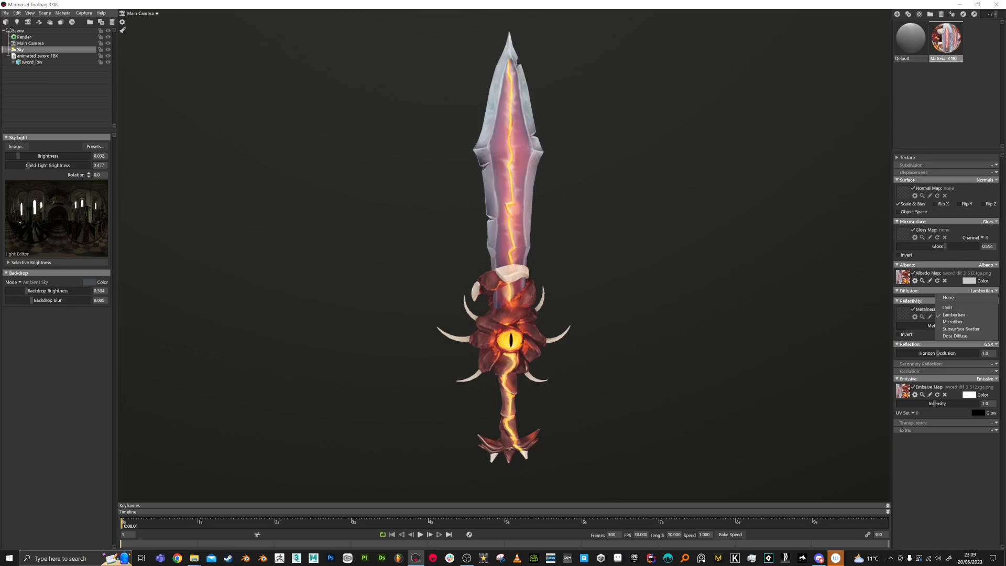
Rotate the sky lighting around the sword to about -29 degrees
{"action": "mouse_move", "coordinate": [588, 338]}
{"action": "left_mouse_down"}
{"action": "mouse_move", "coordinate": [715, 364]}
{"action": "mouse_move", "coordinate": [763, 346]}
{"action": "mouse_move", "coordinate": [585, 334]}
{"action": "left_mouse_up"}
{"action": "scroll", "coordinate": [586, 334], "scroll_direction": "up", "scroll_amount": 3}
{"action": "left_click_drag", "start_coordinate": [592, 372], "coordinate": [651, 327]}
{"action": "scroll", "coordinate": [656, 350], "scroll_direction": "down", "scroll_amount": 3}
{"action": "scroll", "coordinate": [649, 329], "scroll_direction": "down", "scroll_amount": 2}
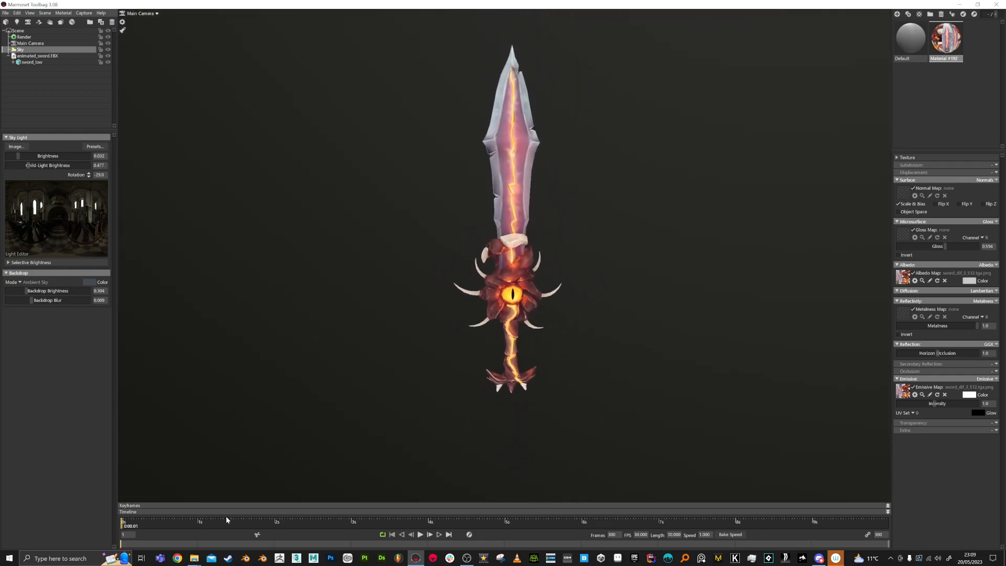
Examine the textured sword up close from several angles and check its animation timeline
{"action": "left_click_drag", "start_coordinate": [132, 524], "coordinate": [98, 506]}
{"action": "left_click_drag", "start_coordinate": [352, 359], "coordinate": [432, 290]}
{"action": "scroll", "coordinate": [434, 299], "scroll_direction": "up", "scroll_amount": 3}
{"action": "left_click_drag", "start_coordinate": [435, 343], "coordinate": [513, 352]}
{"action": "scroll", "coordinate": [486, 220], "scroll_direction": "up", "scroll_amount": 3}
{"action": "scroll", "coordinate": [557, 252], "scroll_direction": "down", "scroll_amount": 3}
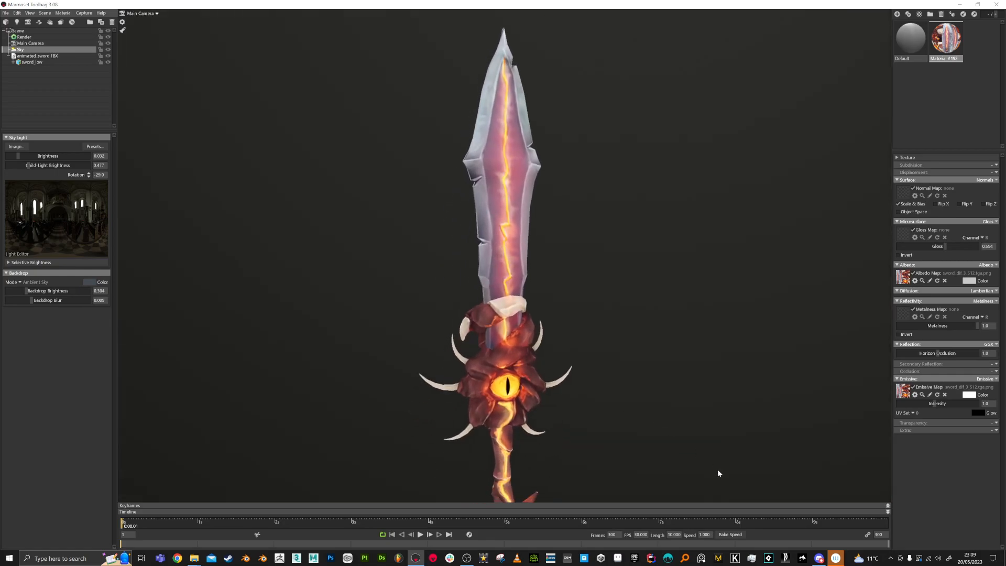
Switch to Backdrop Designer and import sword_dif_3_512.tga from the animated-sword textures folder as a brush in the User 1 set
{"action": "left_click", "coordinate": [803, 557]}
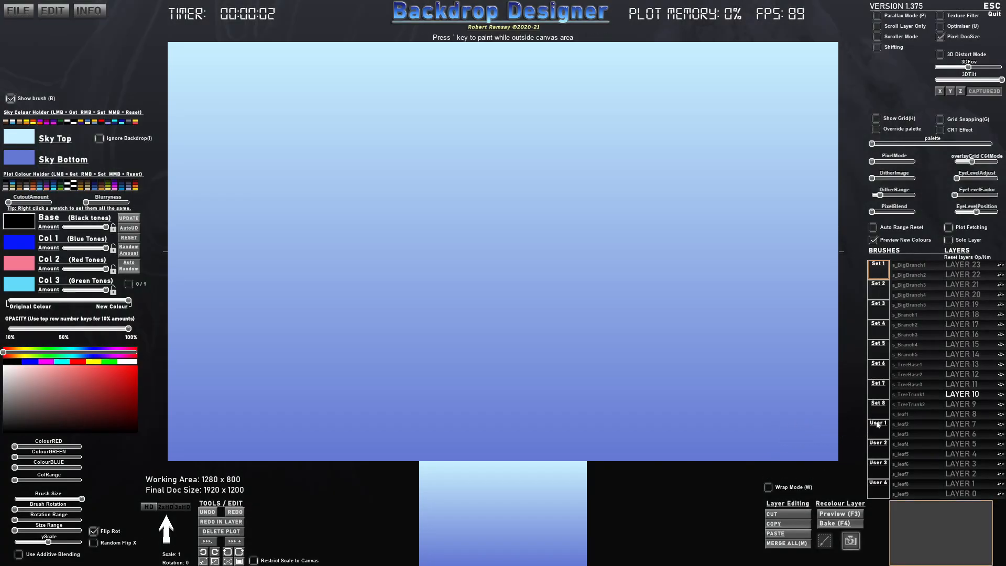
{"action": "left_click", "coordinate": [877, 424]}
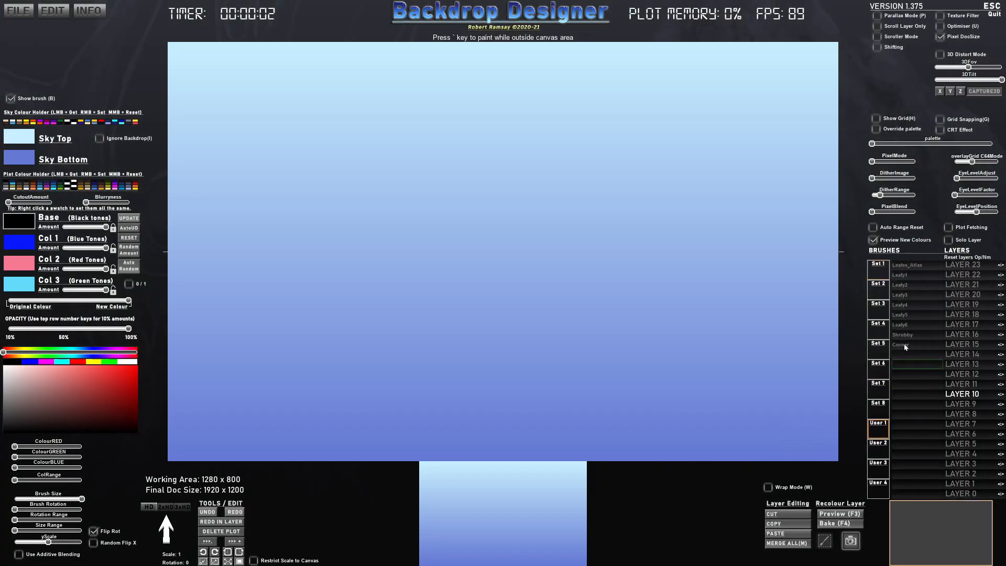
{"action": "left_click", "coordinate": [902, 353]}
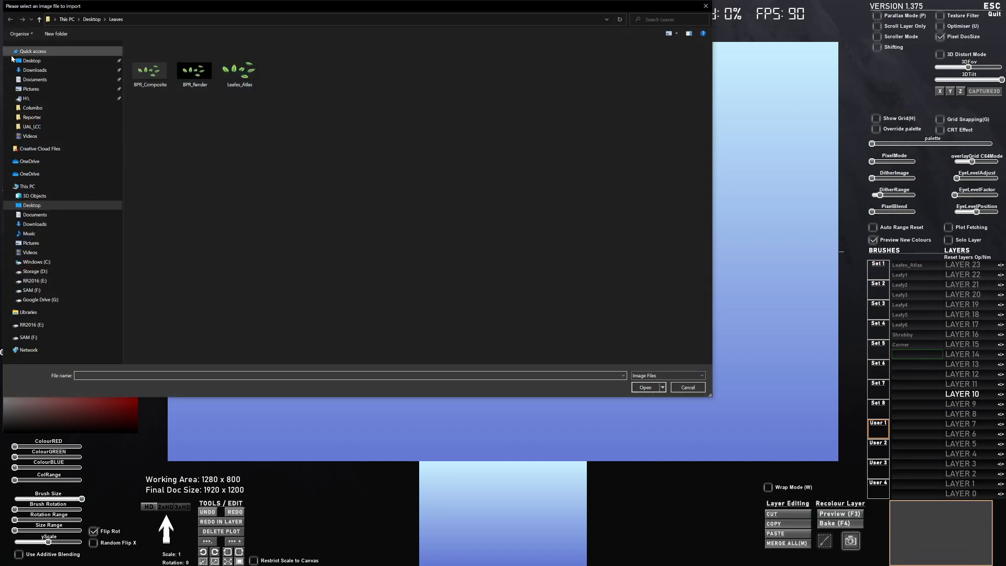
{"action": "left_click", "coordinate": [68, 71]}
{"action": "double_click", "coordinate": [146, 68]}
{"action": "double_click", "coordinate": [146, 66]}
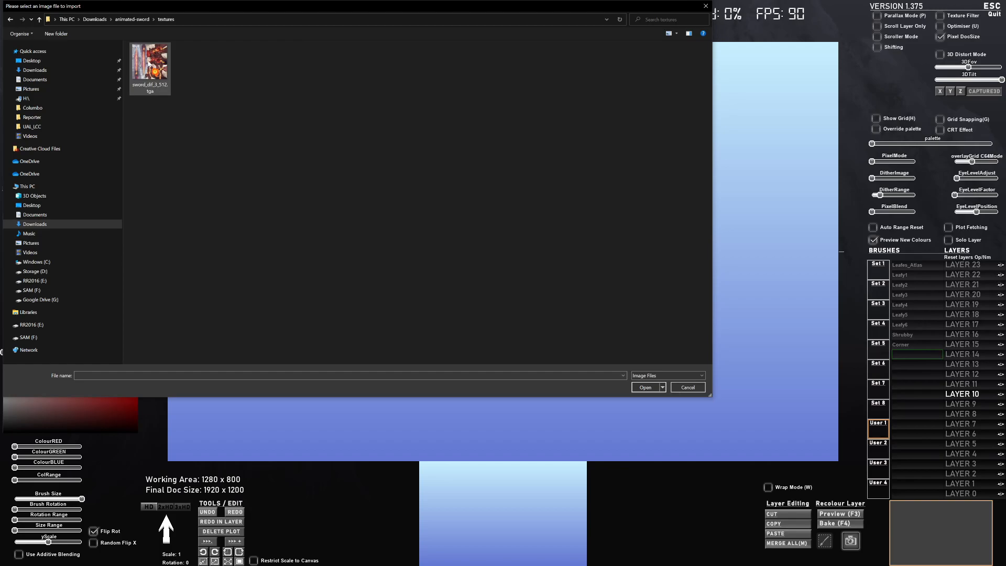
{"action": "double_click", "coordinate": [149, 64]}
{"action": "left_click", "coordinate": [544, 299]}
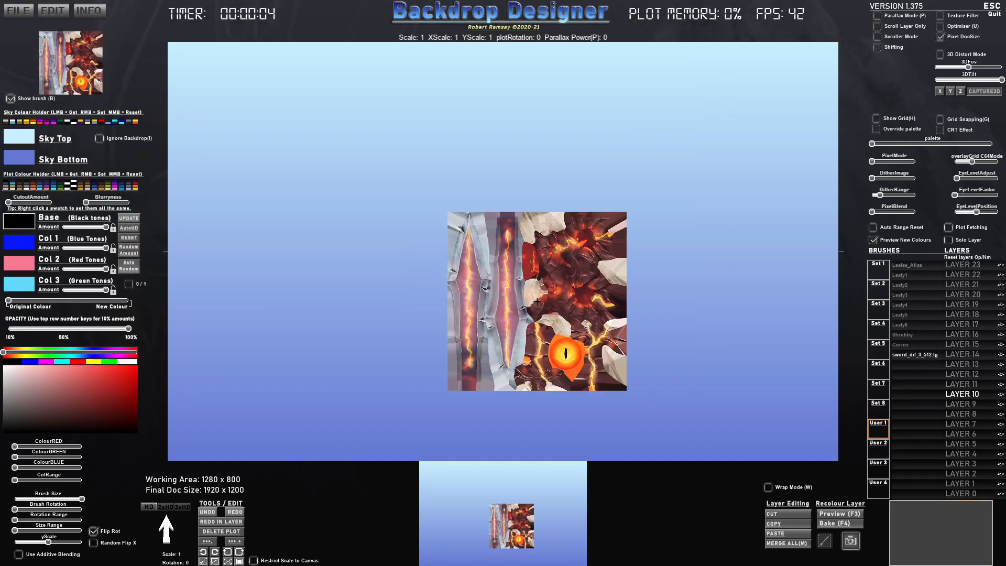
Make the sky colours black and place the sword texture on Layer 10, scaled to 2.35 to fill the canvas height
{"action": "left_click", "coordinate": [24, 159]}
{"action": "left_click", "coordinate": [15, 361]}
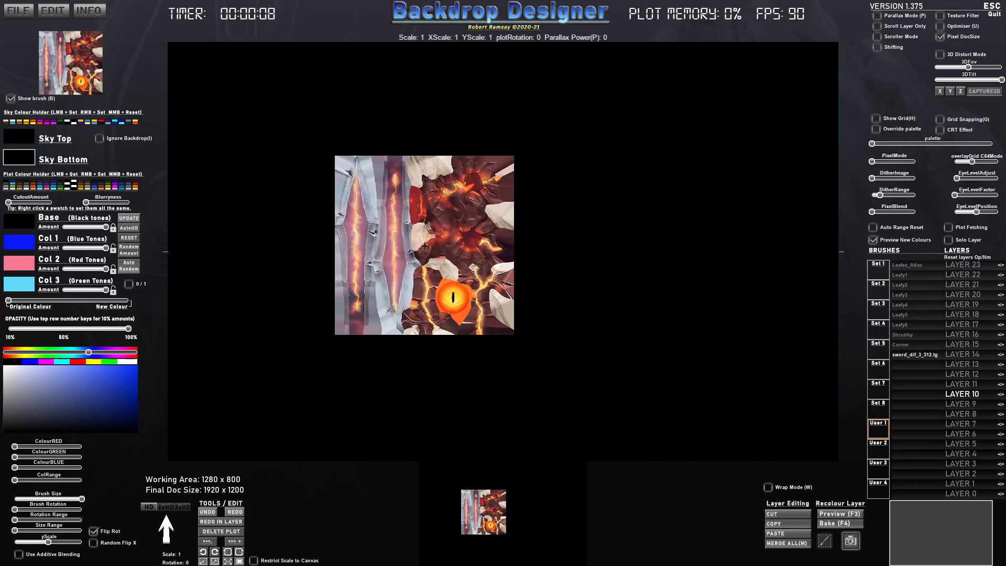
{"action": "left_click", "coordinate": [239, 561]}
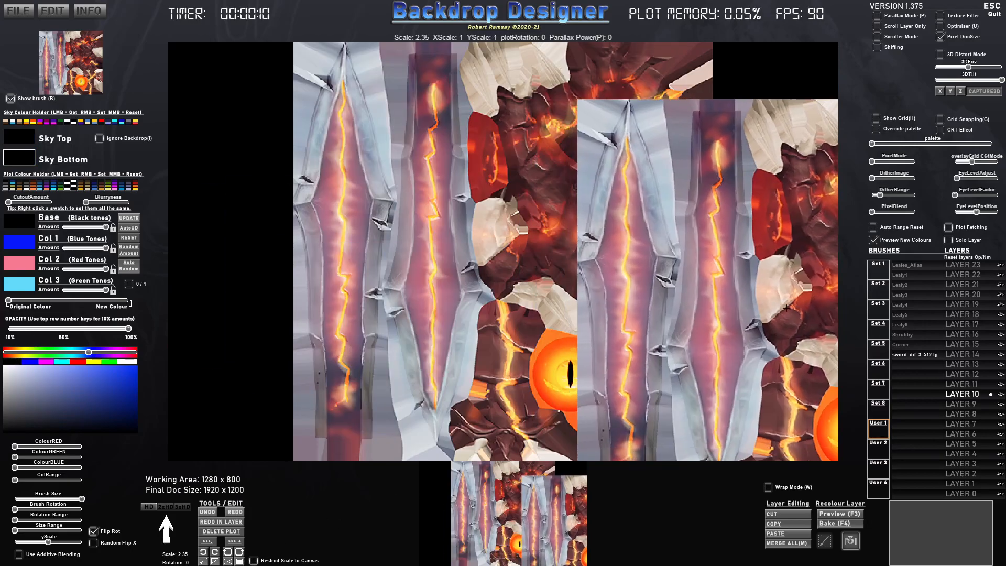
Pixelate the canvas in 640x400px C64 mode with the C64 grid overlay off, Override palette on and the brush hidden
{"action": "left_click", "coordinate": [874, 163]}
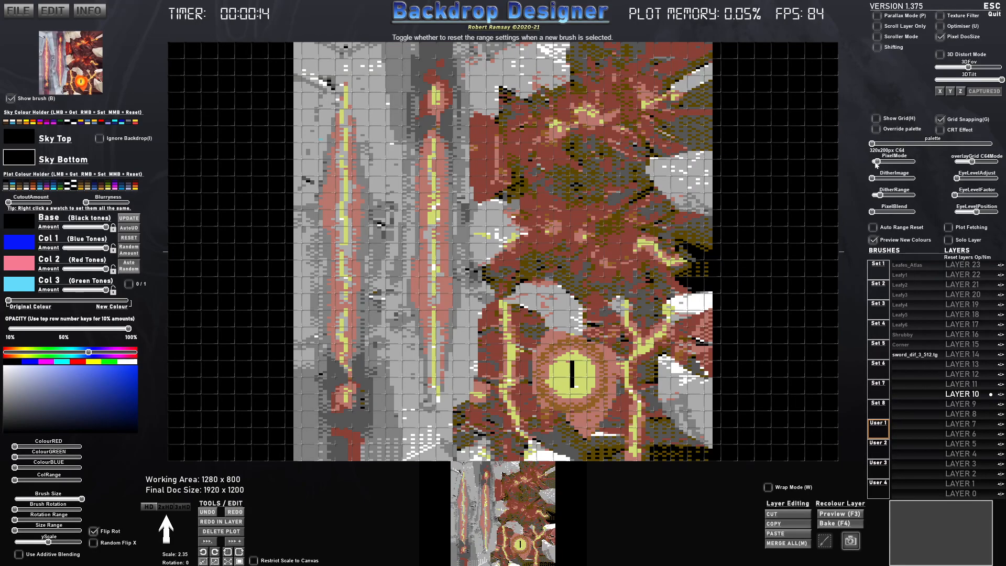
{"action": "left_click_drag", "start_coordinate": [973, 162], "coordinate": [949, 162]}
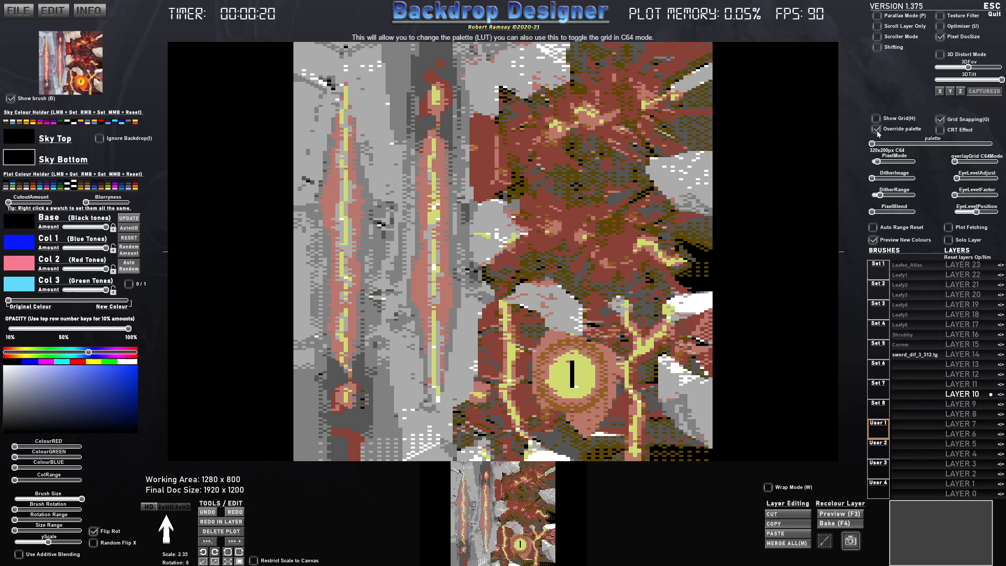
{"action": "left_click_drag", "start_coordinate": [880, 163], "coordinate": [882, 163]}
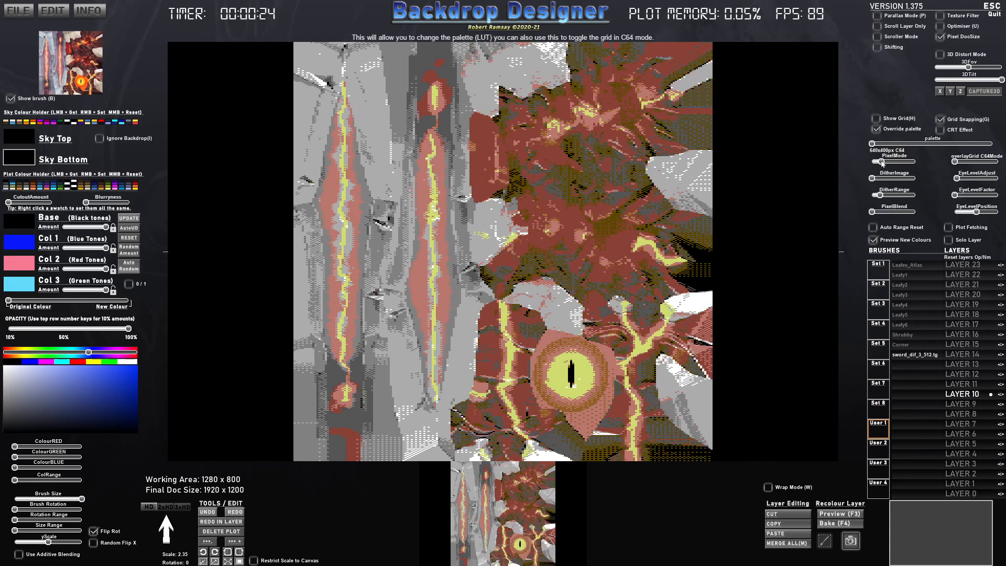
{"action": "left_click_drag", "start_coordinate": [883, 163], "coordinate": [903, 162]}
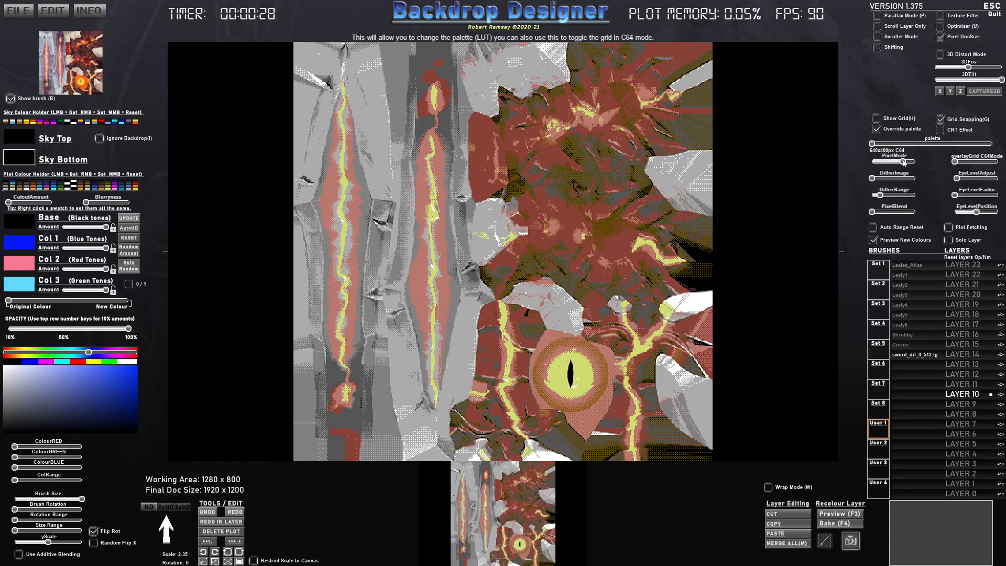
{"action": "left_click_drag", "start_coordinate": [905, 163], "coordinate": [875, 162]}
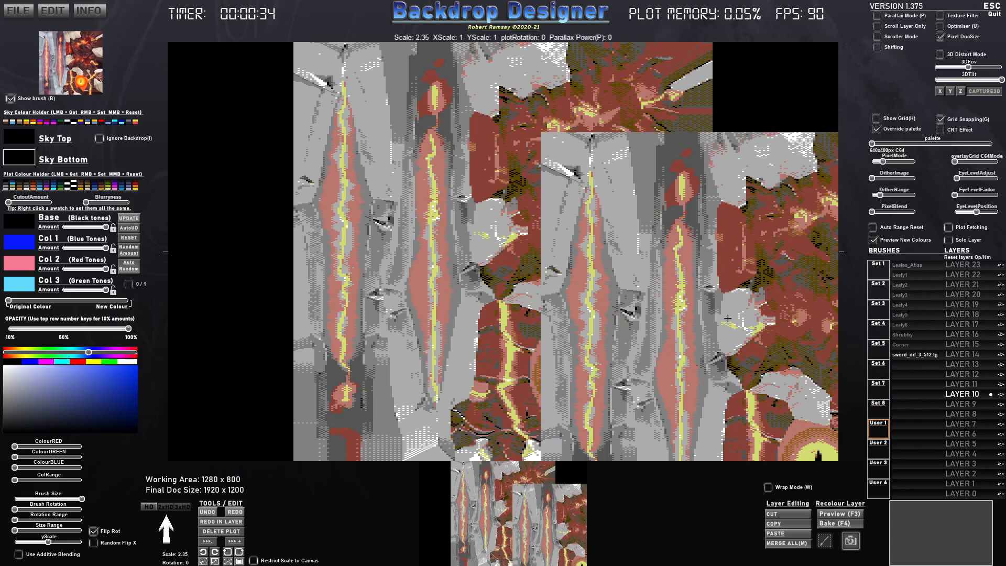
{"action": "key", "text": "b"}
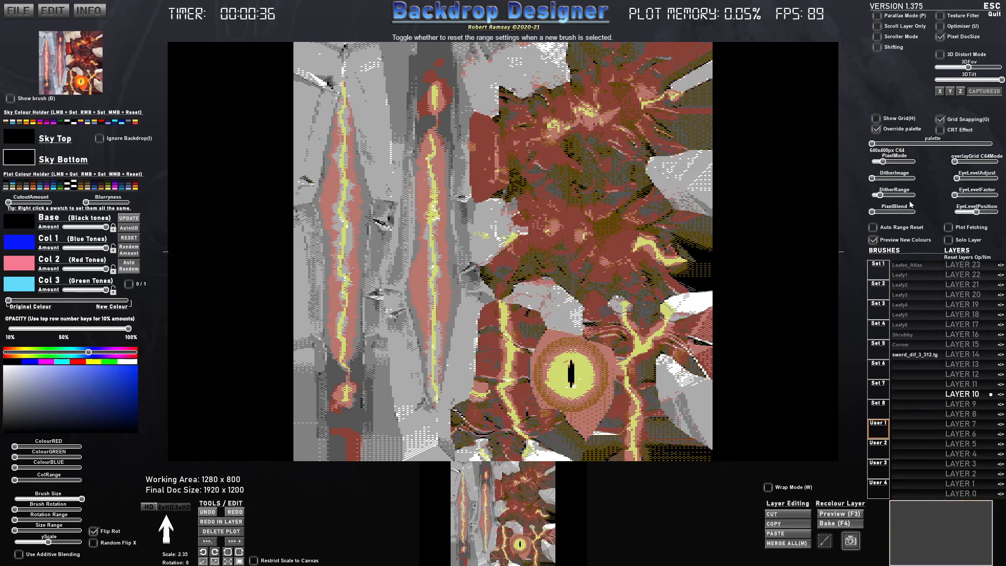
Raise PixelBlend to its maximum and fine-tune the DitherImage pattern of the C64-style texture
{"action": "left_click_drag", "start_coordinate": [873, 177], "coordinate": [871, 178]}
{"action": "left_click_drag", "start_coordinate": [872, 211], "coordinate": [875, 179]}
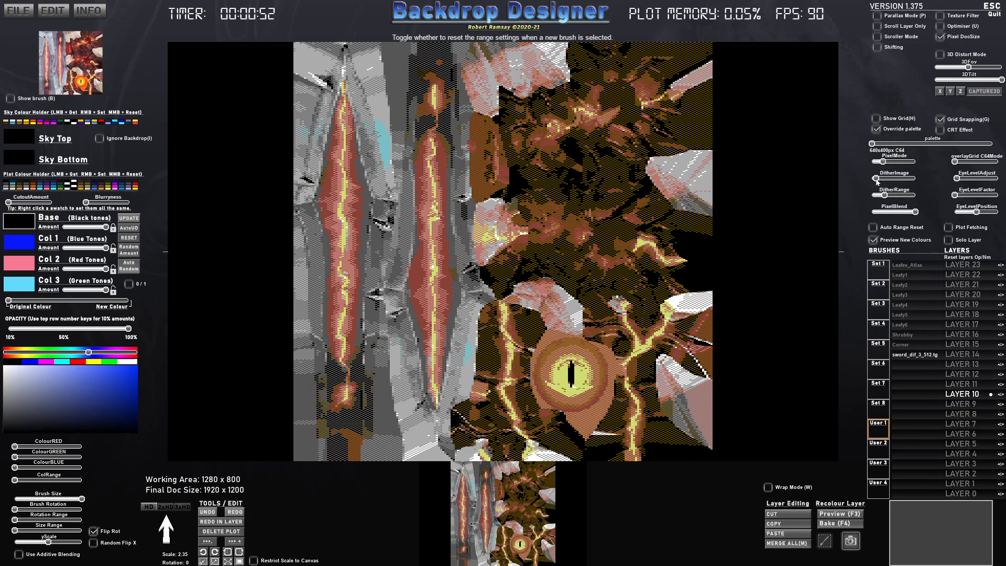
{"action": "left_click_drag", "start_coordinate": [875, 179], "coordinate": [873, 179]}
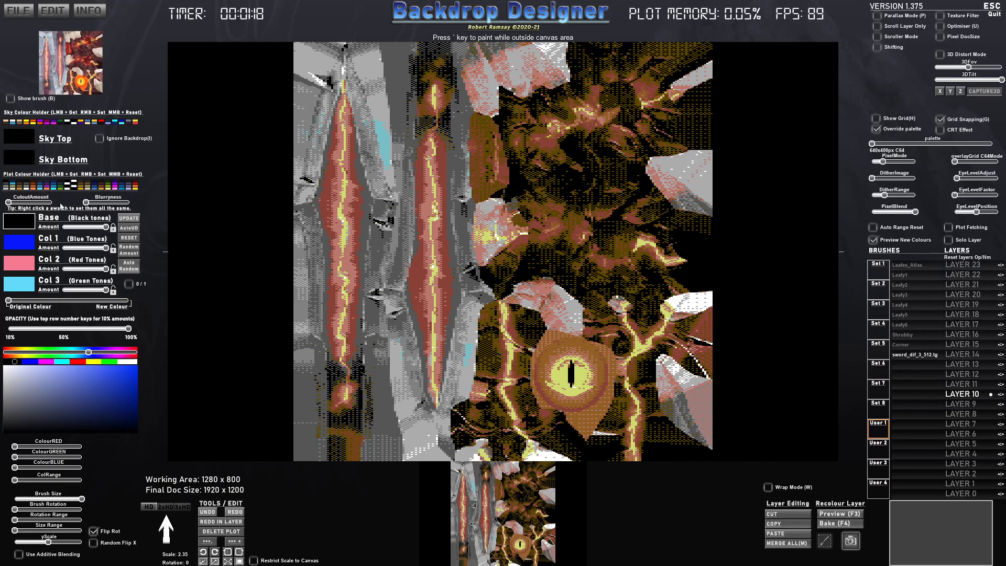
Take a fast capture of the dithered canvas and assign it to the brush
{"action": "left_click", "coordinate": [16, 14]}
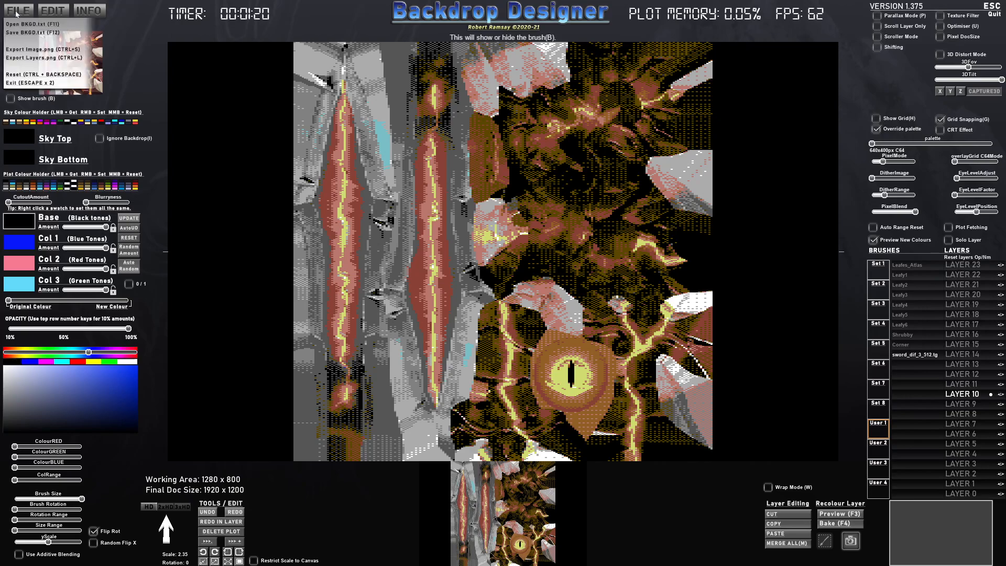
{"action": "left_click", "coordinate": [31, 52]}
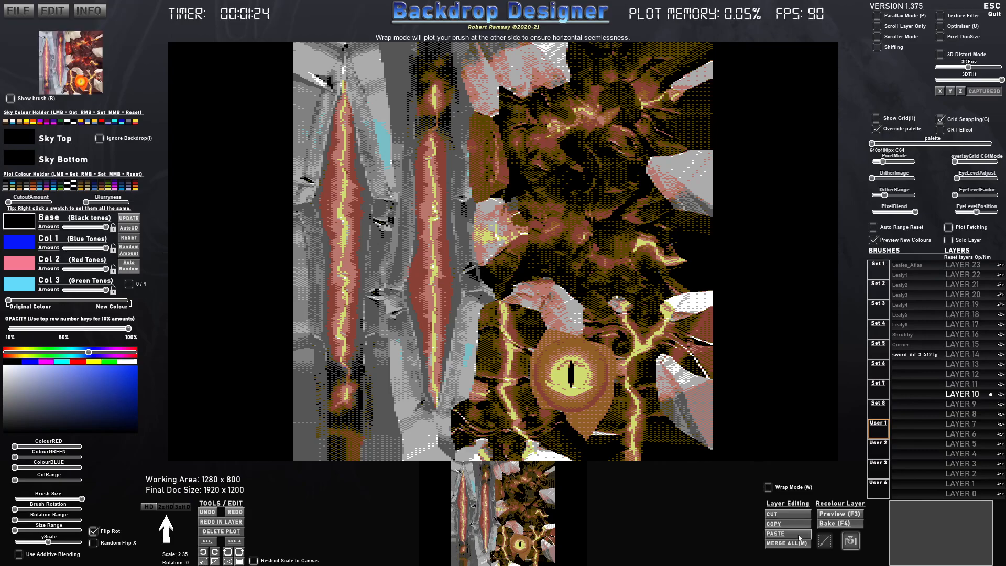
{"action": "left_click", "coordinate": [850, 540]}
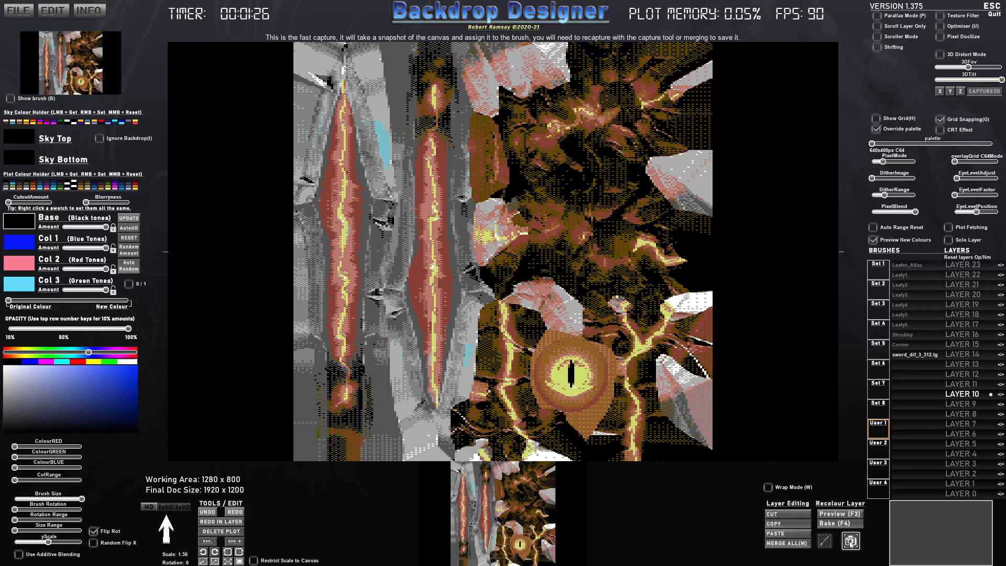
Place the captured image on Layer 12, aligned to the canvas, with PixelMode at its minimum and Texture Filter off
{"action": "left_click", "coordinate": [955, 374]}
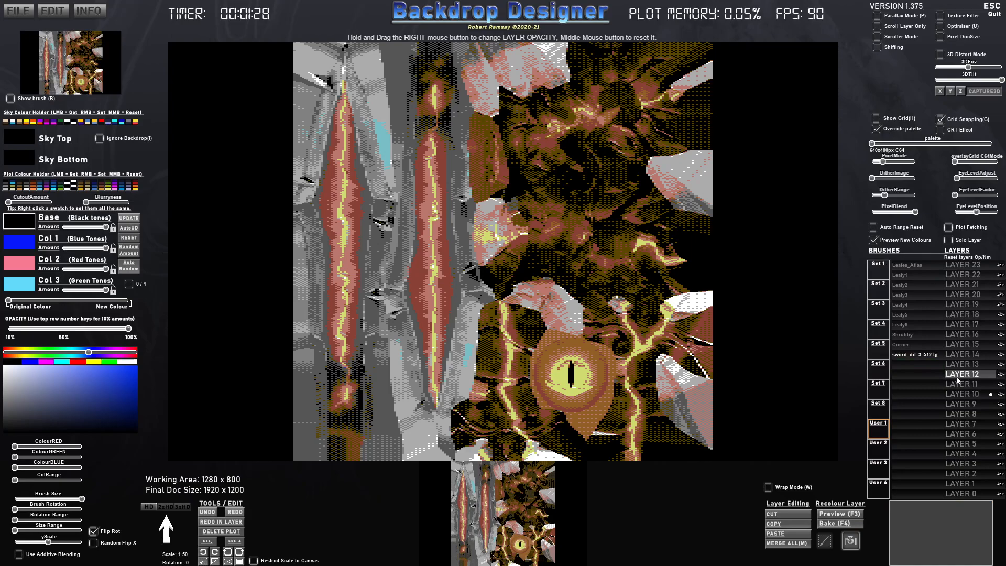
{"action": "left_click", "coordinate": [240, 561]}
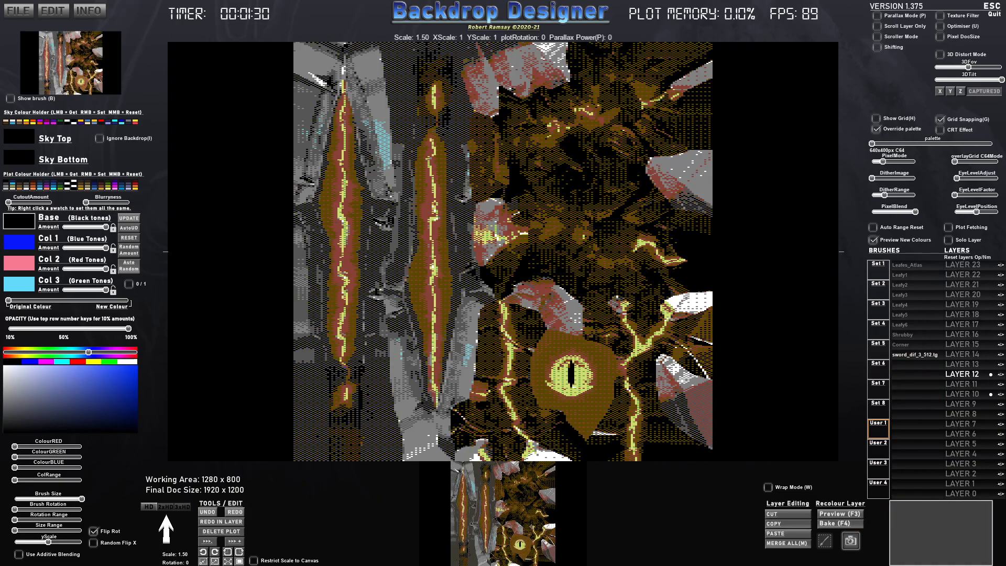
{"action": "left_click_drag", "start_coordinate": [883, 162], "coordinate": [872, 163]}
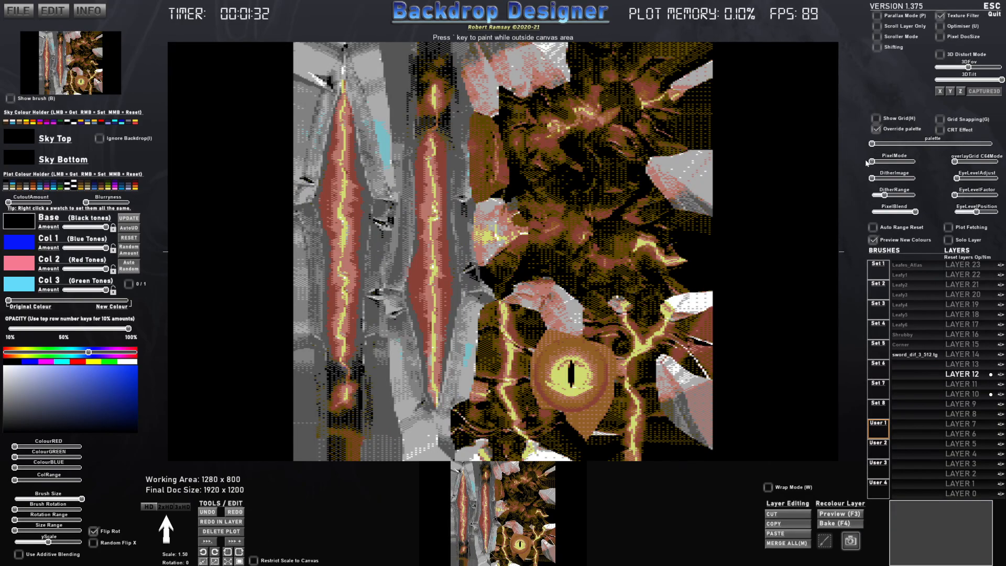
{"action": "left_click", "coordinate": [941, 16]}
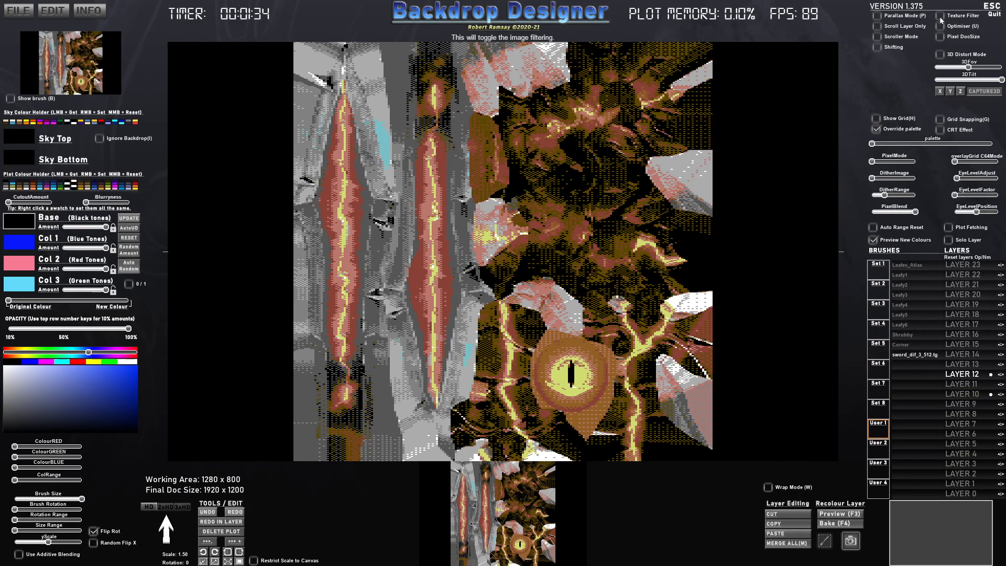
Capture the square texture area of the canvas with Grid Snapping on and name the new brush Texture_eye
{"action": "left_click", "coordinate": [825, 545]}
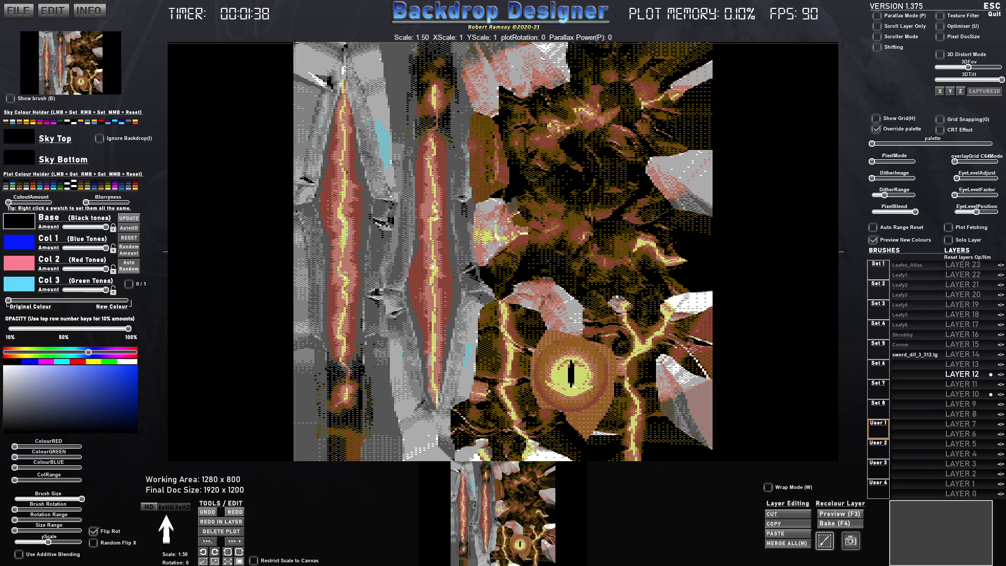
{"action": "left_click", "coordinate": [940, 119]}
{"action": "mouse_move", "coordinate": [294, 42]}
{"action": "left_mouse_down"}
{"action": "mouse_move", "coordinate": [398, 173]}
{"action": "mouse_move", "coordinate": [537, 300]}
{"action": "mouse_move", "coordinate": [684, 406]}
{"action": "mouse_move", "coordinate": [712, 461]}
{"action": "left_mouse_up"}
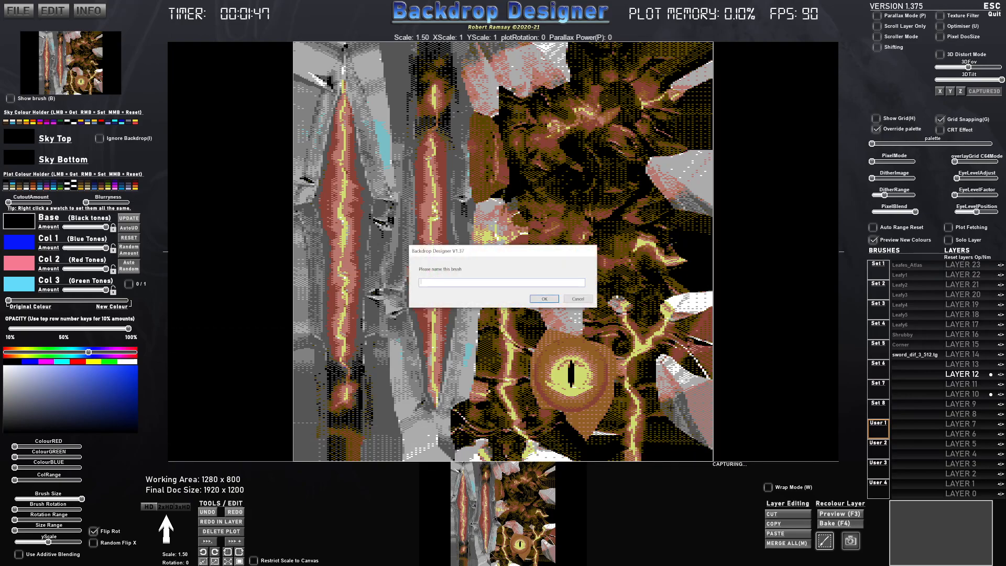
{"action": "type", "text": "Texture"}
{"action": "left_click", "coordinate": [544, 299]}
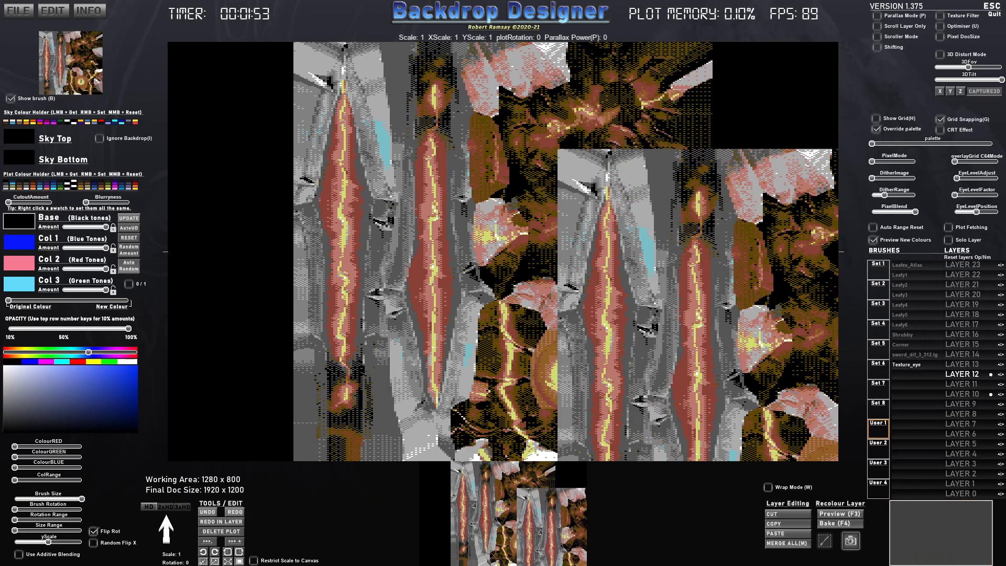
Search for Texture_eye in Everything, open the folder containing Texture_eye.png and copy its folder path
{"action": "key", "text": "super"}
{"action": "left_click", "coordinate": [684, 557]}
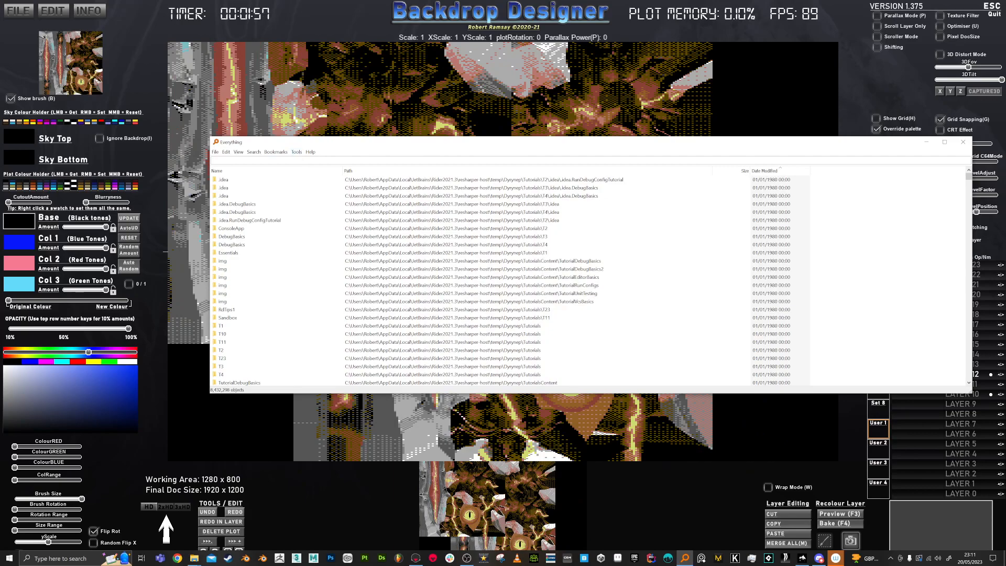
{"action": "type", "text": "Texture_eye"}
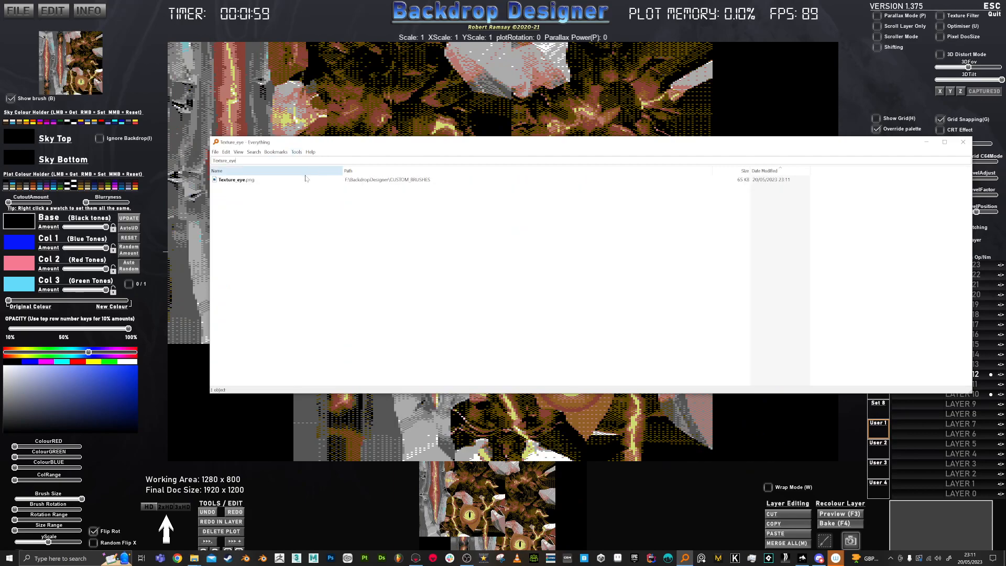
{"action": "left_click", "coordinate": [252, 181]}
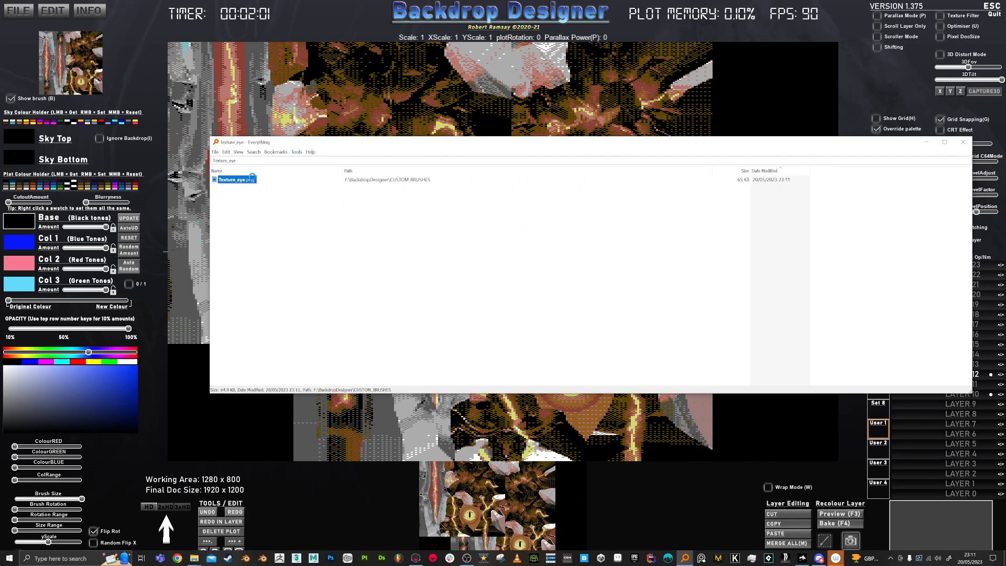
{"action": "right_click", "coordinate": [252, 178]}
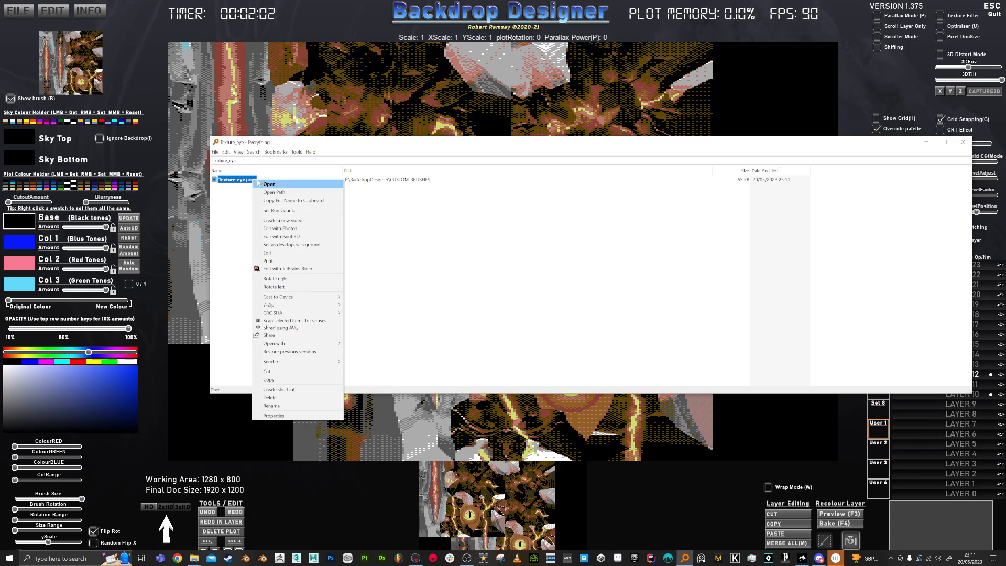
{"action": "left_click", "coordinate": [312, 192]}
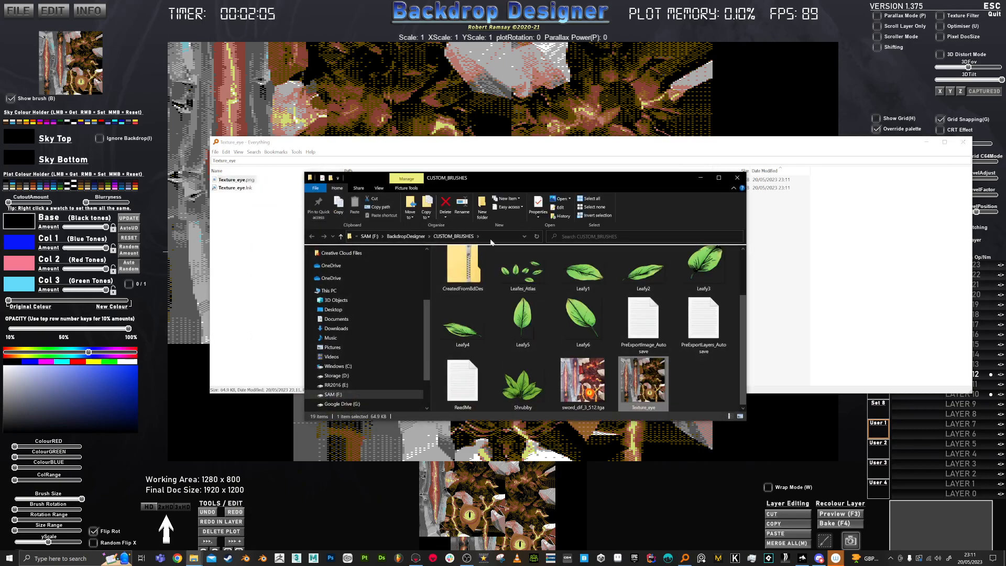
{"action": "left_click", "coordinate": [491, 237]}
{"action": "key", "text": "ctrl+c"}
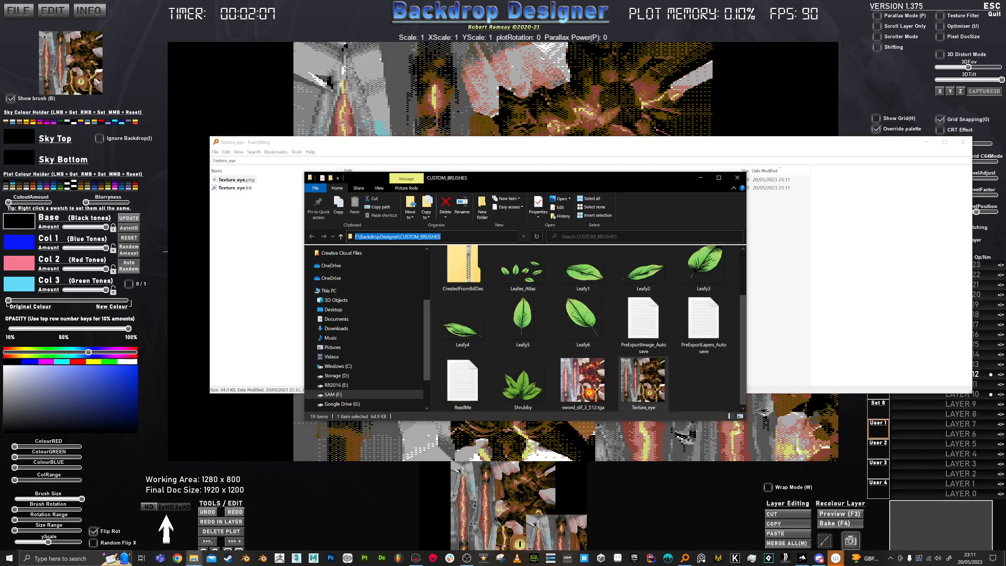
In Marmoset Toolbag, load Texture_eye from the copied folder path as the sword material's albedo map and emissive map
{"action": "left_click", "coordinate": [415, 558]}
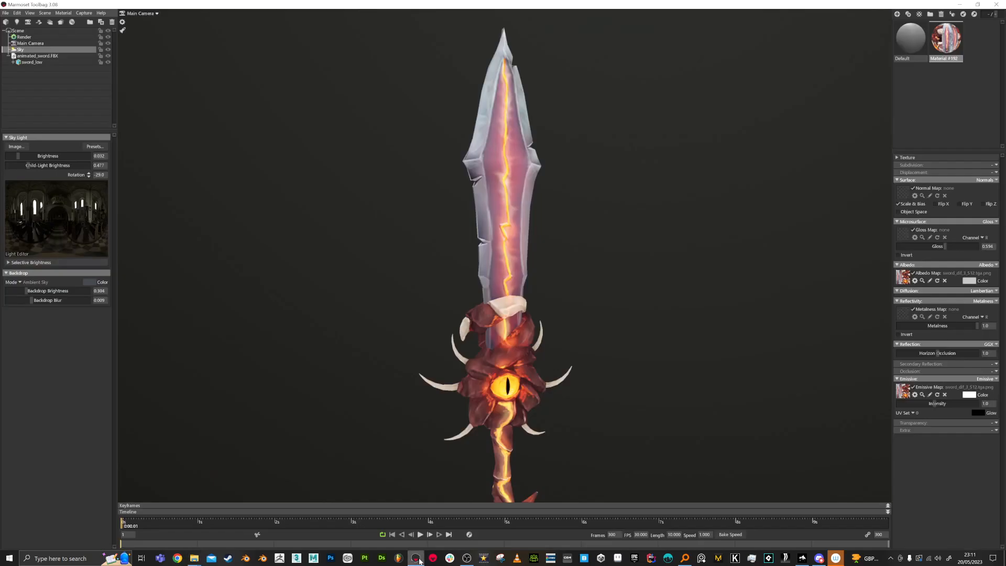
{"action": "left_click", "coordinate": [902, 276]}
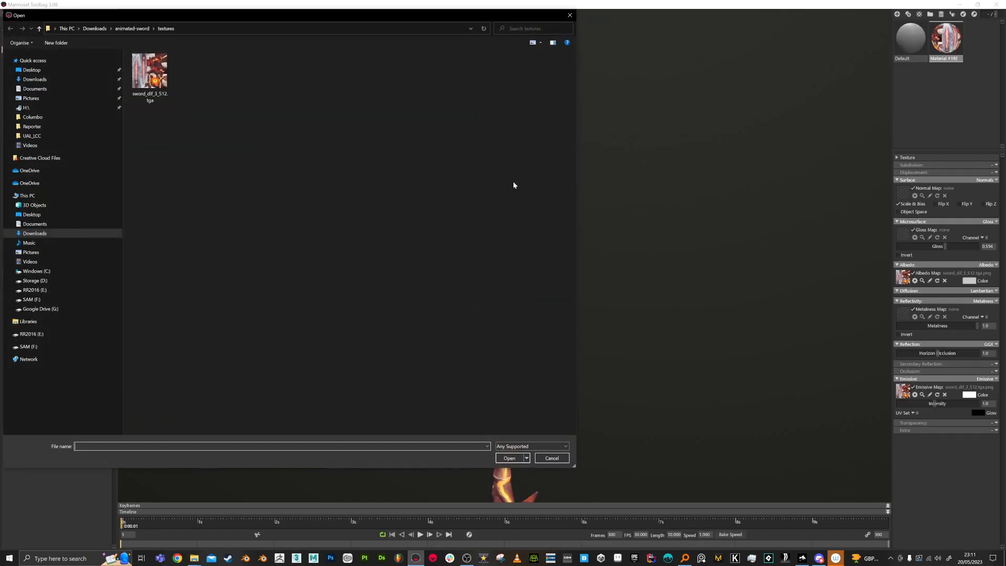
{"action": "key", "text": "ctrl+v"}
{"action": "key", "text": "Return"}
{"action": "double_click", "coordinate": [239, 119]}
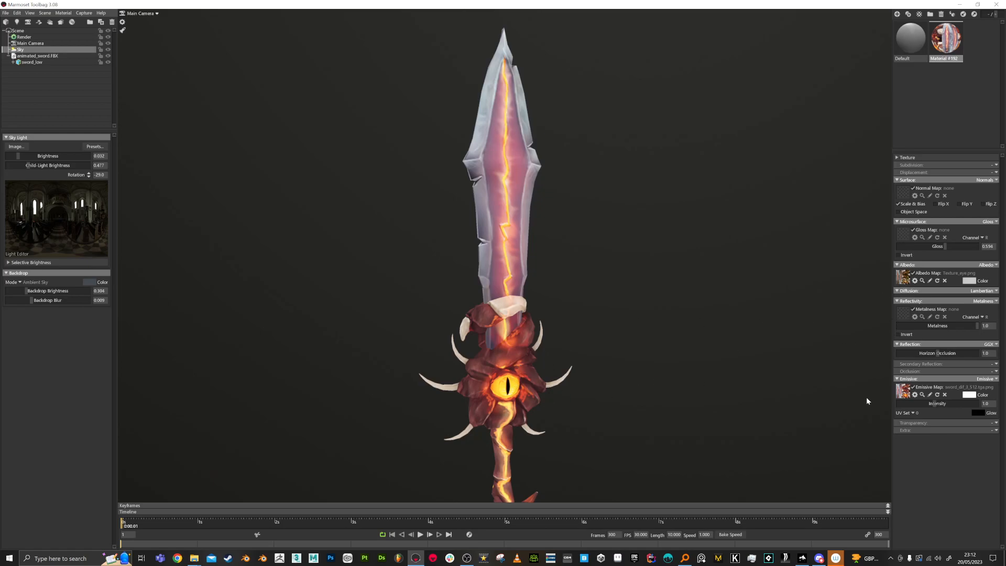
{"action": "left_click", "coordinate": [904, 393]}
{"action": "double_click", "coordinate": [239, 119]}
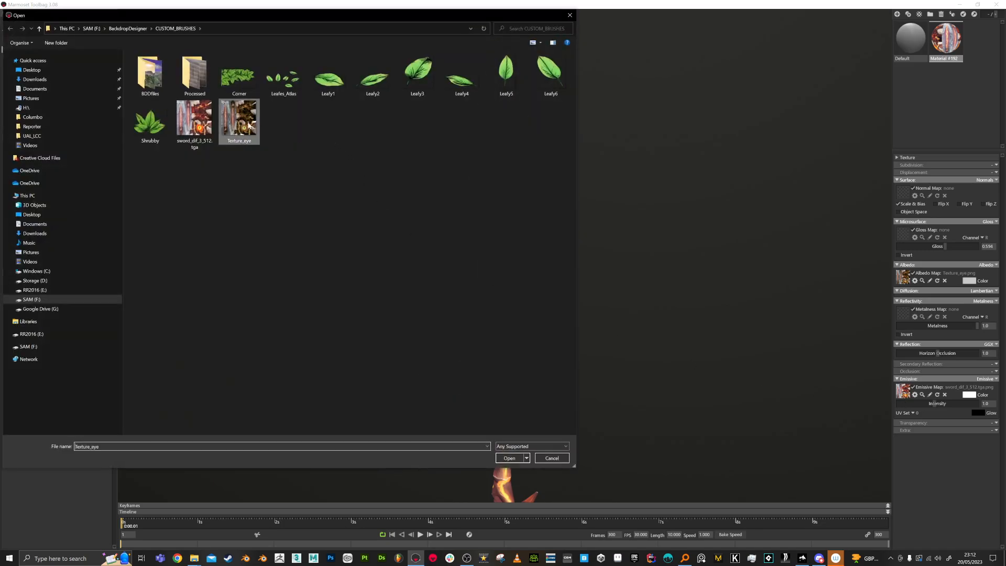
Examine the pixelated texture on the sword's blade, eye and handle from several angles and distances
{"action": "left_click_drag", "start_coordinate": [617, 298], "coordinate": [560, 224]}
{"action": "scroll", "coordinate": [608, 302], "scroll_direction": "up", "scroll_amount": 3}
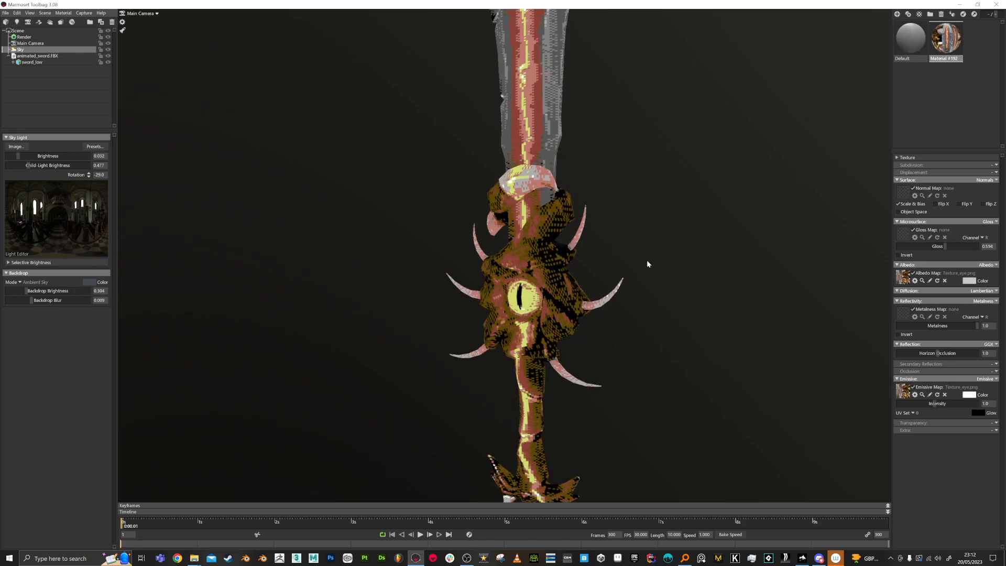
{"action": "left_click_drag", "start_coordinate": [641, 268], "coordinate": [517, 312]}
{"action": "scroll", "coordinate": [503, 252], "scroll_direction": "down", "scroll_amount": 5}
{"action": "scroll", "coordinate": [520, 235], "scroll_direction": "up", "scroll_amount": 2}
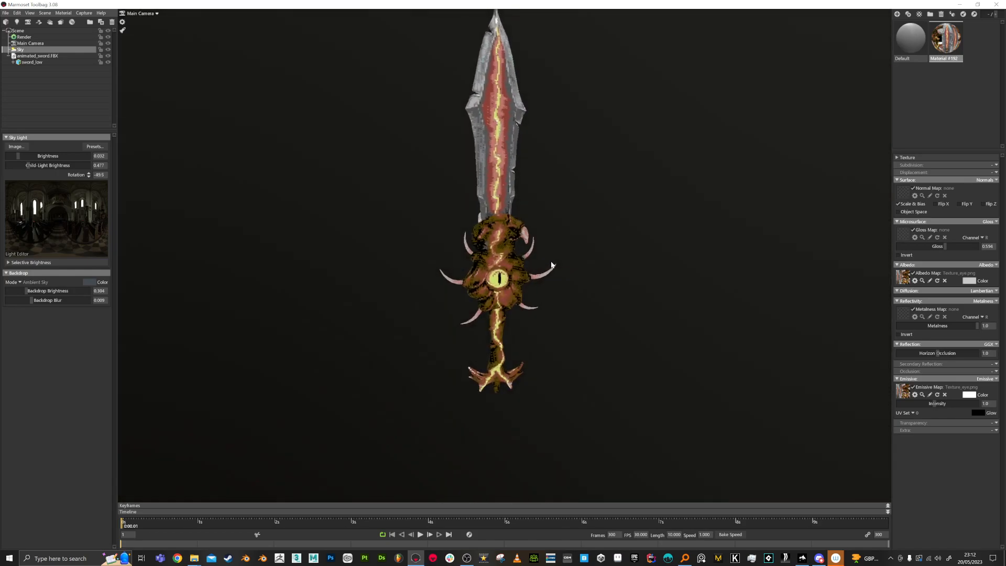
{"action": "left_click_drag", "start_coordinate": [551, 265], "coordinate": [731, 263]}
{"action": "left_click_drag", "start_coordinate": [487, 186], "coordinate": [498, 232]}
{"action": "left_click_drag", "start_coordinate": [498, 232], "coordinate": [555, 244]}
{"action": "scroll", "coordinate": [547, 236], "scroll_direction": "up", "scroll_amount": 3}
{"action": "scroll", "coordinate": [534, 210], "scroll_direction": "down", "scroll_amount": 3}
{"action": "left_click_drag", "start_coordinate": [528, 165], "coordinate": [483, 195]}
{"action": "left_click_drag", "start_coordinate": [553, 192], "coordinate": [528, 196]}
{"action": "scroll", "coordinate": [528, 202], "scroll_direction": "up", "scroll_amount": 1}
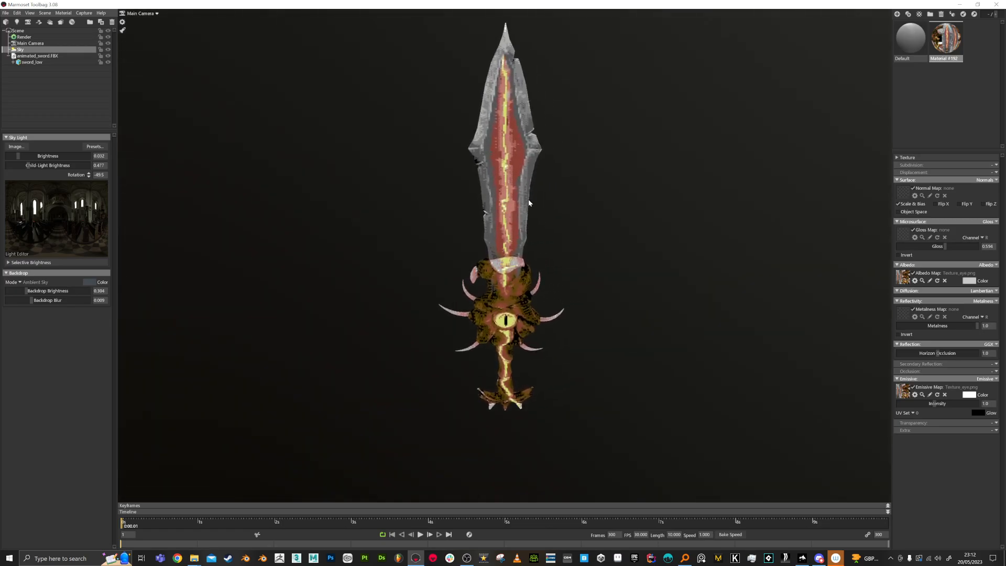
Set the Main Camera's sharpen strength to 0.787, bloom brightness to 0.201 and bloom size to 0.094
{"action": "left_click", "coordinate": [20, 44]}
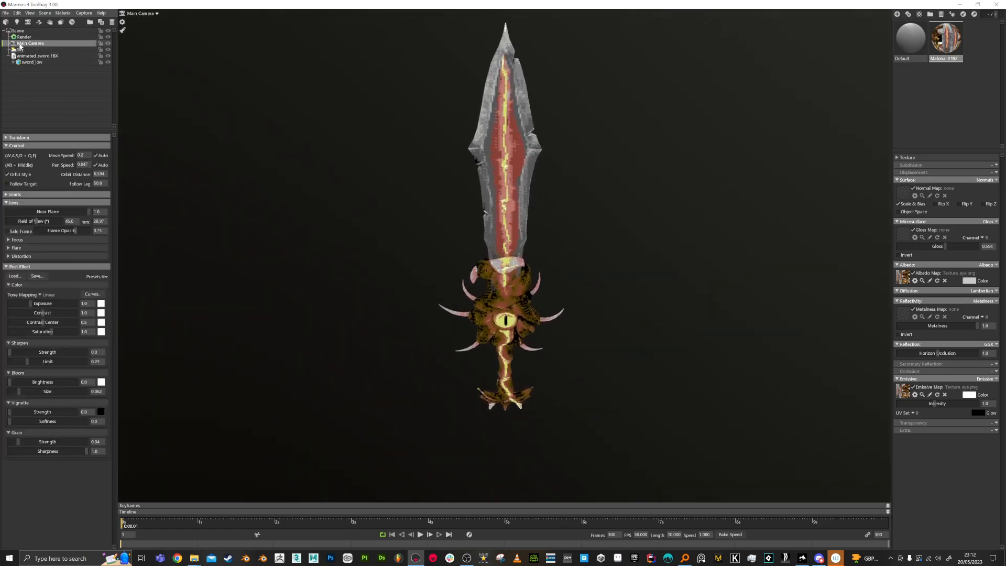
{"action": "left_click_drag", "start_coordinate": [10, 352], "coordinate": [15, 348]}
{"action": "mouse_move", "coordinate": [16, 385]}
{"action": "left_mouse_down"}
{"action": "mouse_move", "coordinate": [40, 382]}
{"action": "mouse_move", "coordinate": [41, 392]}
{"action": "mouse_move", "coordinate": [23, 392]}
{"action": "left_mouse_up"}
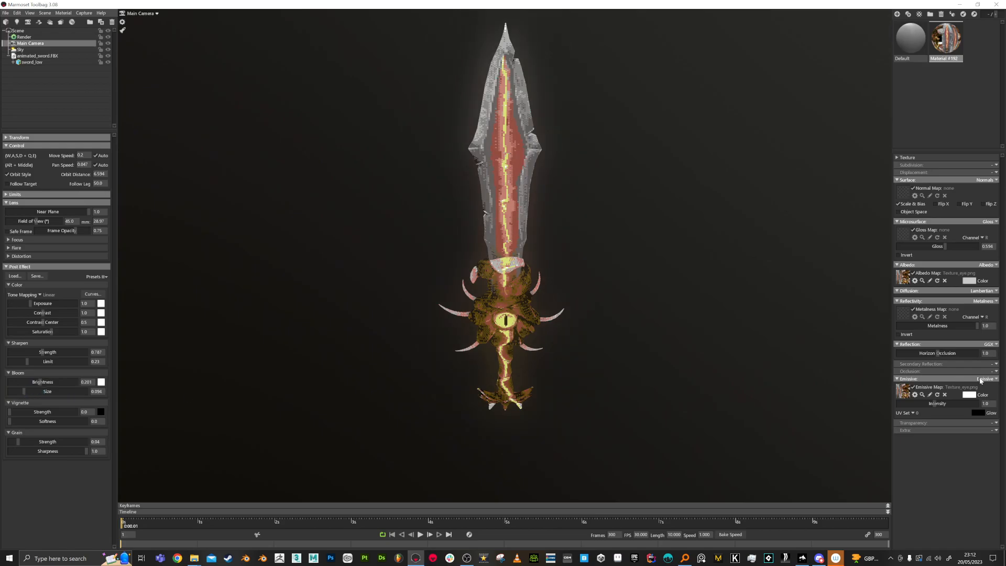
Make the material's emissive type Fluorescent with strength 50, and set camera bloom brightness to 0.309 and size to 0.022
{"action": "left_click", "coordinate": [981, 381]}
{"action": "left_click", "coordinate": [972, 414]}
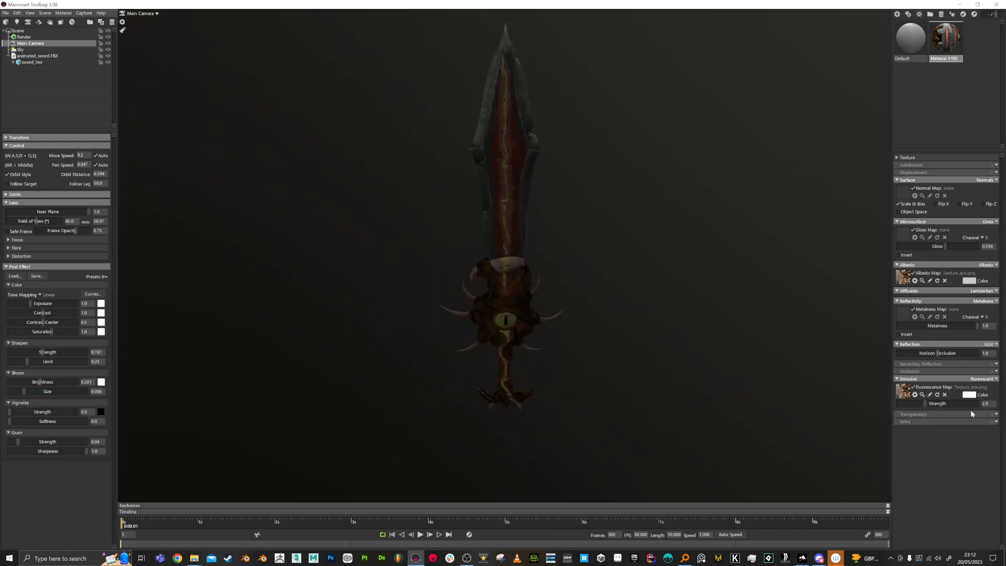
{"action": "left_click_drag", "start_coordinate": [952, 404], "coordinate": [995, 404]}
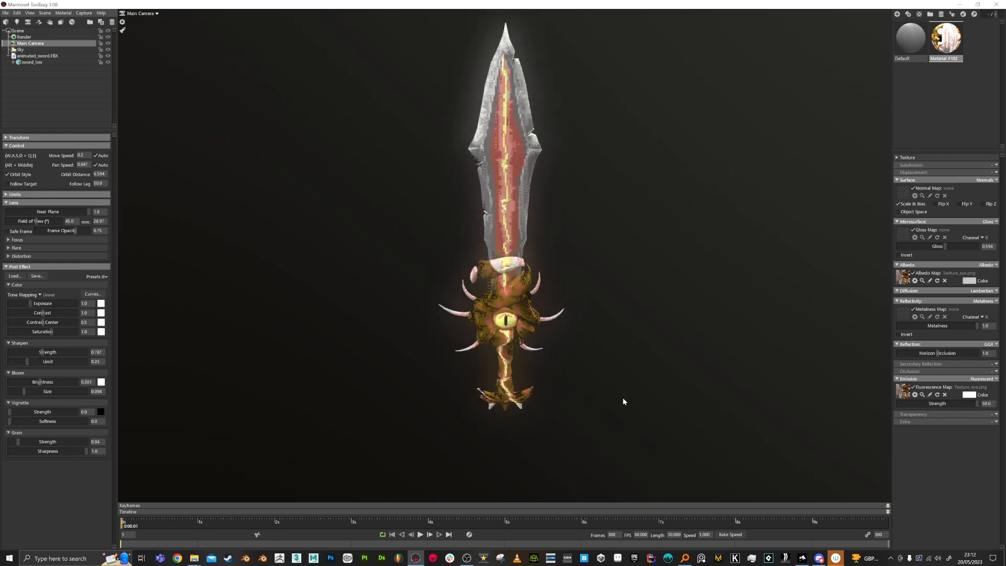
{"action": "left_click_drag", "start_coordinate": [35, 385], "coordinate": [12, 391]}
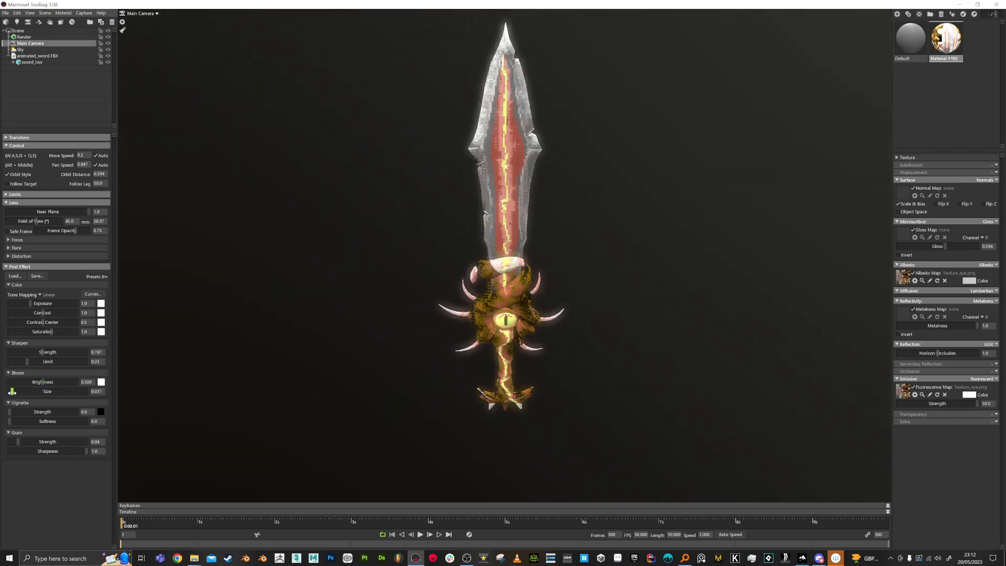
Try the Heat emissive type on the sword material with an intensity of 3.547 and an adjusted temperature
{"action": "left_click", "coordinate": [988, 379]}
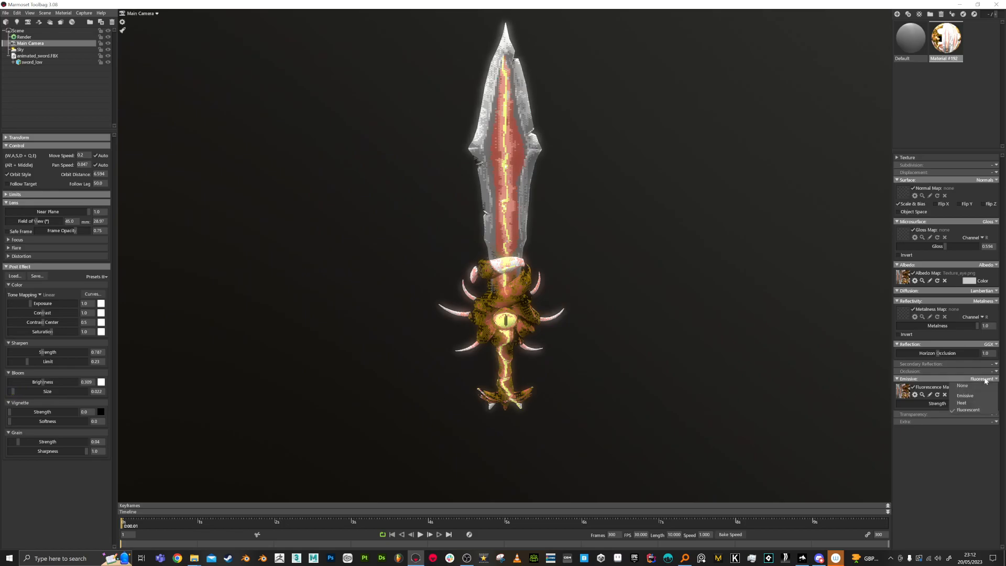
{"action": "left_click", "coordinate": [962, 403]}
{"action": "left_click_drag", "start_coordinate": [936, 406], "coordinate": [900, 423]}
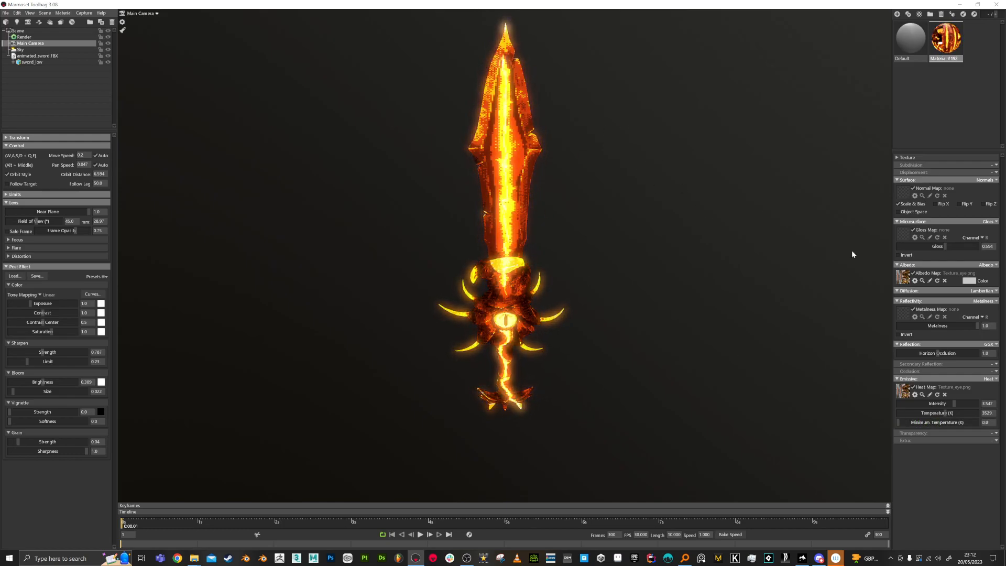
Switch the sword material back to the Emissive type with an intensity of 1
{"action": "left_click", "coordinate": [990, 379]}
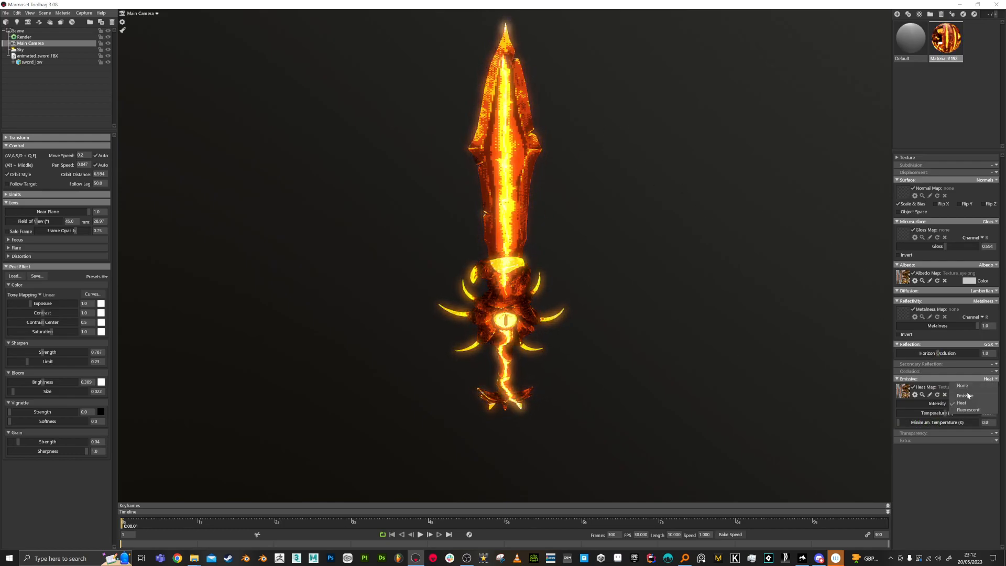
{"action": "left_click", "coordinate": [974, 397]}
{"action": "left_click_drag", "start_coordinate": [938, 404], "coordinate": [937, 404]}
{"action": "type", "text": "1"}
{"action": "key", "text": "Return"}
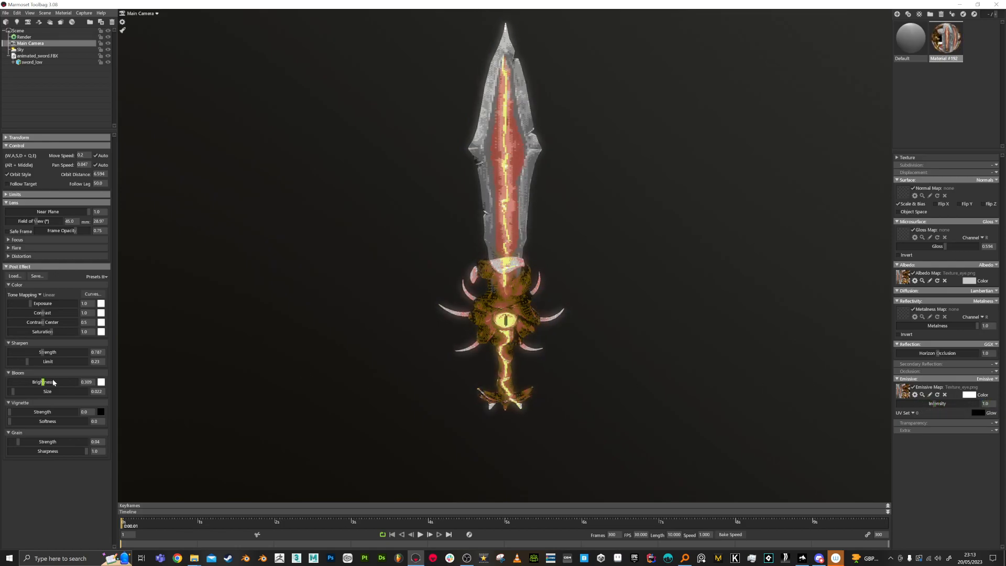
Set the camera's bloom brightness to 0.154, vignette strength to 0.217 and grain strength to 0
{"action": "left_click_drag", "start_coordinate": [40, 382], "coordinate": [31, 411]}
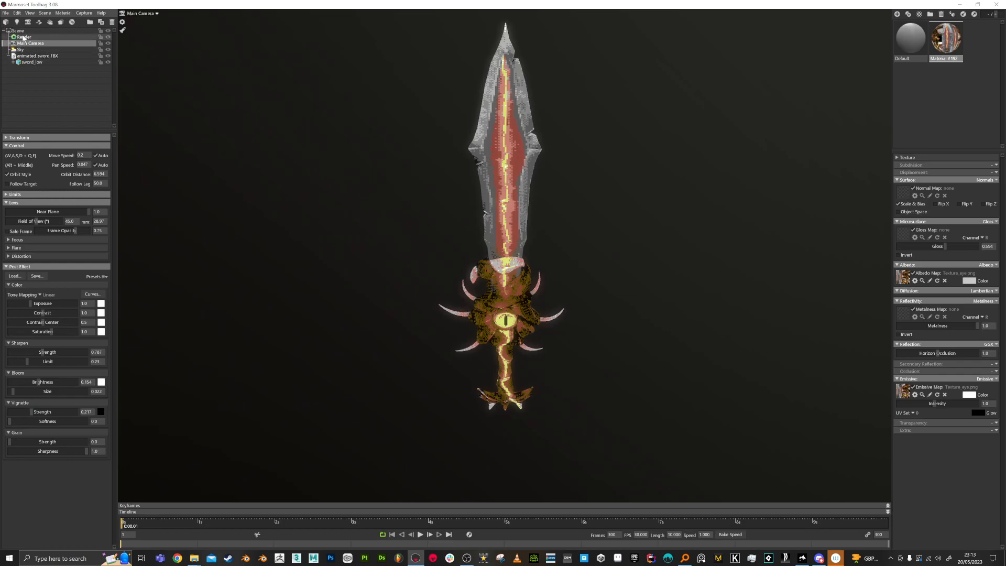
Enable ambient occlusion with strength 10 and size 0.106, and global illumination with brightness 10.1 and a reduced voxel scene fit
{"action": "left_click", "coordinate": [52, 36]}
{"action": "left_click", "coordinate": [17, 343]}
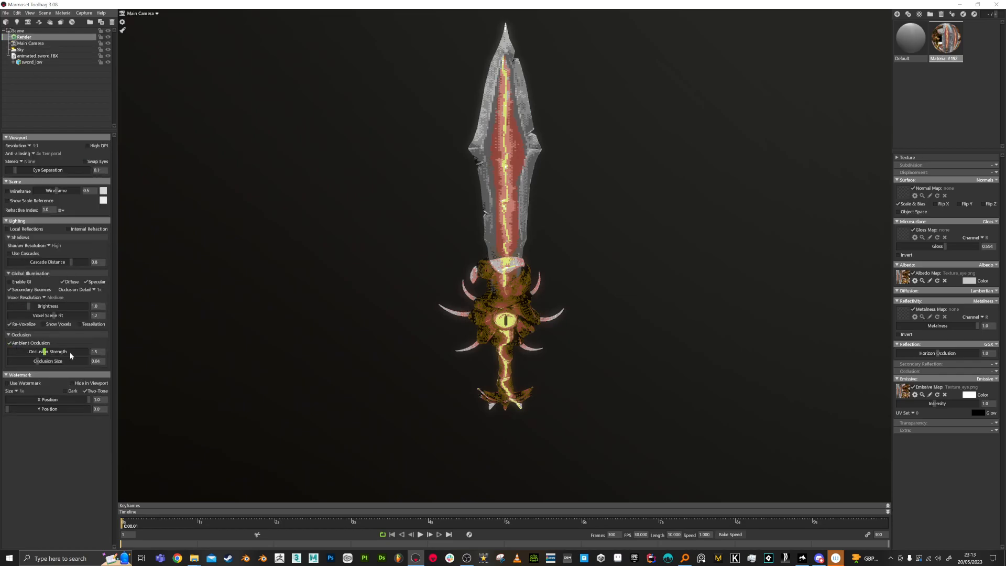
{"action": "mouse_move", "coordinate": [48, 355]}
{"action": "left_mouse_down"}
{"action": "mouse_move", "coordinate": [93, 354]}
{"action": "mouse_move", "coordinate": [40, 359]}
{"action": "left_mouse_up"}
{"action": "key", "text": "Return"}
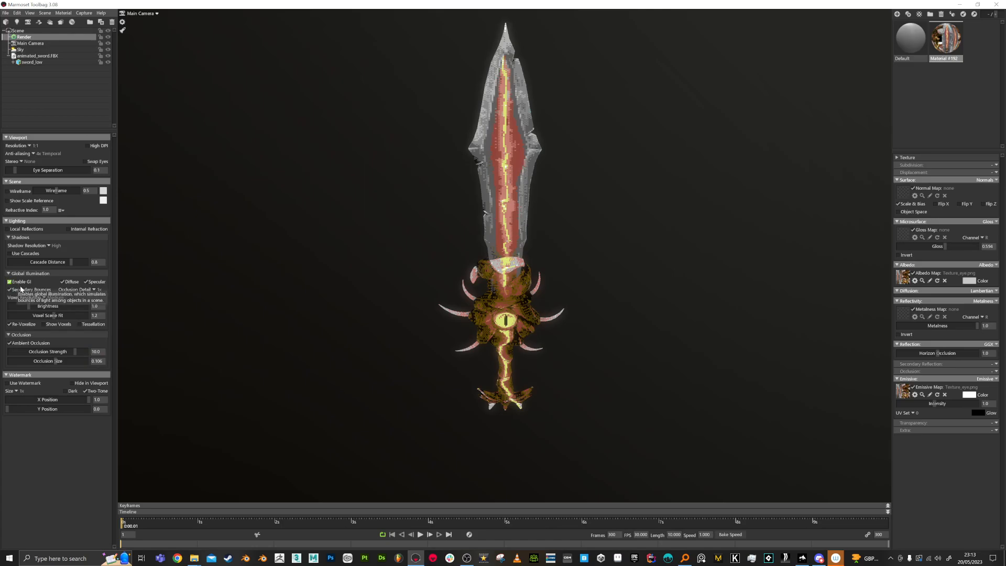
{"action": "mouse_move", "coordinate": [29, 306]}
{"action": "left_mouse_down"}
{"action": "mouse_move", "coordinate": [77, 308]}
{"action": "mouse_move", "coordinate": [41, 316]}
{"action": "left_mouse_up"}
Inspect the relit sword up close around the eye and hilt, and as a whole from a distance
{"action": "left_click_drag", "start_coordinate": [311, 331], "coordinate": [323, 291]}
{"action": "scroll", "coordinate": [323, 291], "scroll_direction": "up", "scroll_amount": 3}
{"action": "left_click_drag", "start_coordinate": [358, 323], "coordinate": [698, 302]}
{"action": "scroll", "coordinate": [589, 284], "scroll_direction": "up", "scroll_amount": 5}
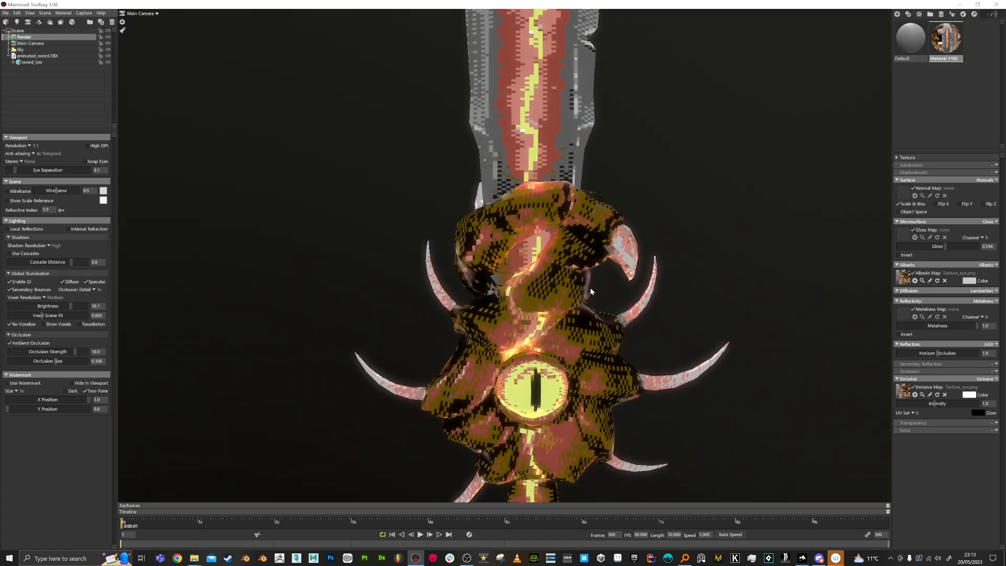
{"action": "scroll", "coordinate": [590, 299], "scroll_direction": "down", "scroll_amount": 5}
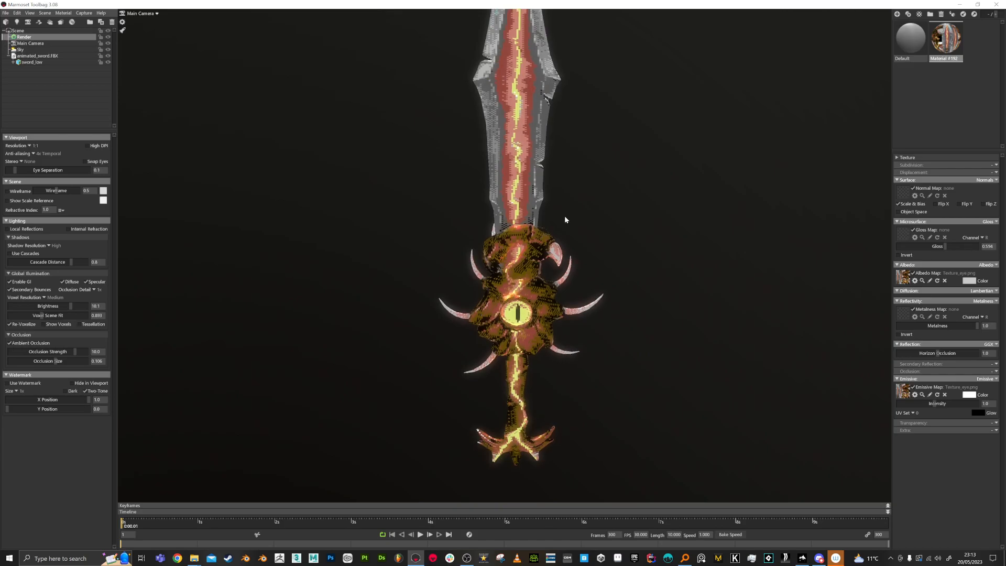
{"action": "scroll", "coordinate": [564, 215], "scroll_direction": "down", "scroll_amount": 5}
{"action": "left_click_drag", "start_coordinate": [554, 188], "coordinate": [360, 182]}
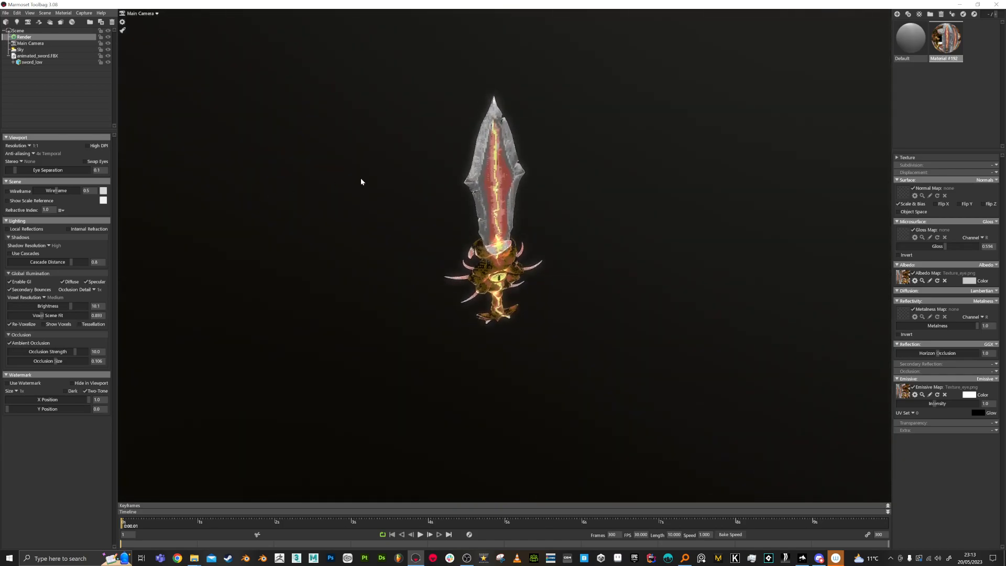
Inspect the pixel-art sword up close and from another angle, finishing with the whole model in view
{"action": "scroll", "coordinate": [393, 245], "scroll_direction": "up", "scroll_amount": 5}
{"action": "left_click_drag", "start_coordinate": [393, 244], "coordinate": [576, 182]}
{"action": "scroll", "coordinate": [574, 189], "scroll_direction": "down", "scroll_amount": 4}
{"action": "scroll", "coordinate": [571, 192], "scroll_direction": "down", "scroll_amount": 2}
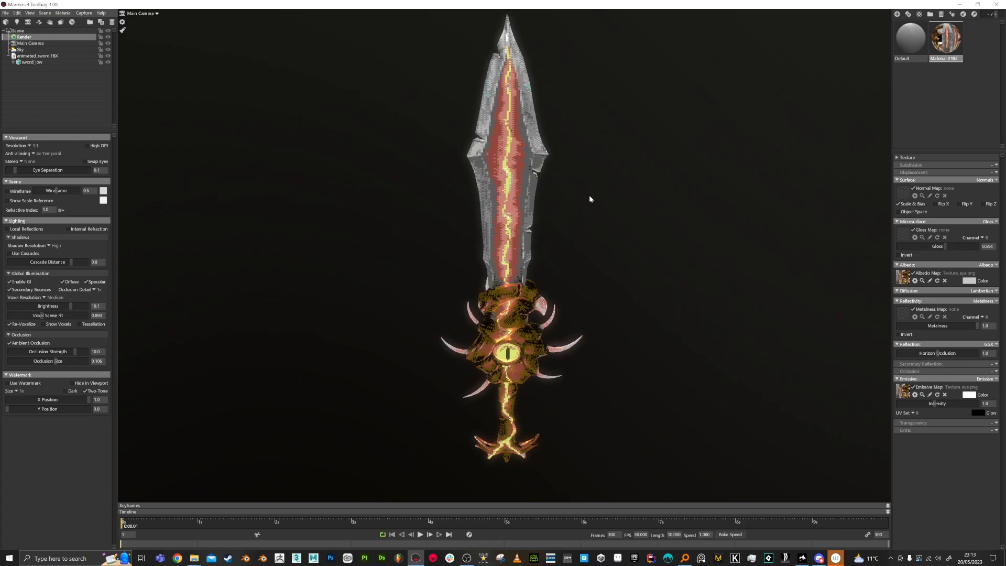
Switch to Backdrop Designer, open its Itch.io site and highlight the RRFreelance - PixelBurner store title
{"action": "left_click", "coordinate": [802, 558]}
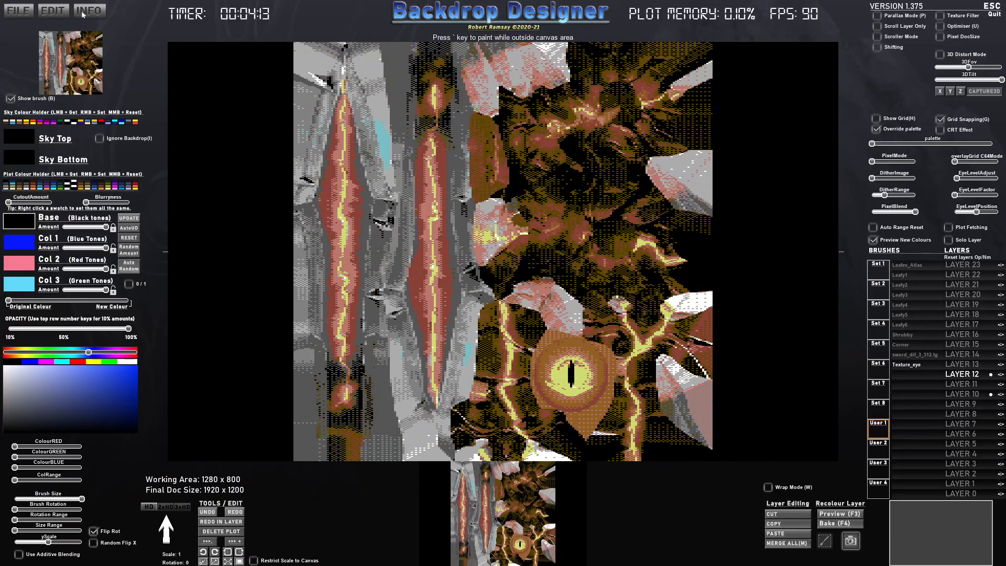
{"action": "left_click", "coordinate": [84, 13]}
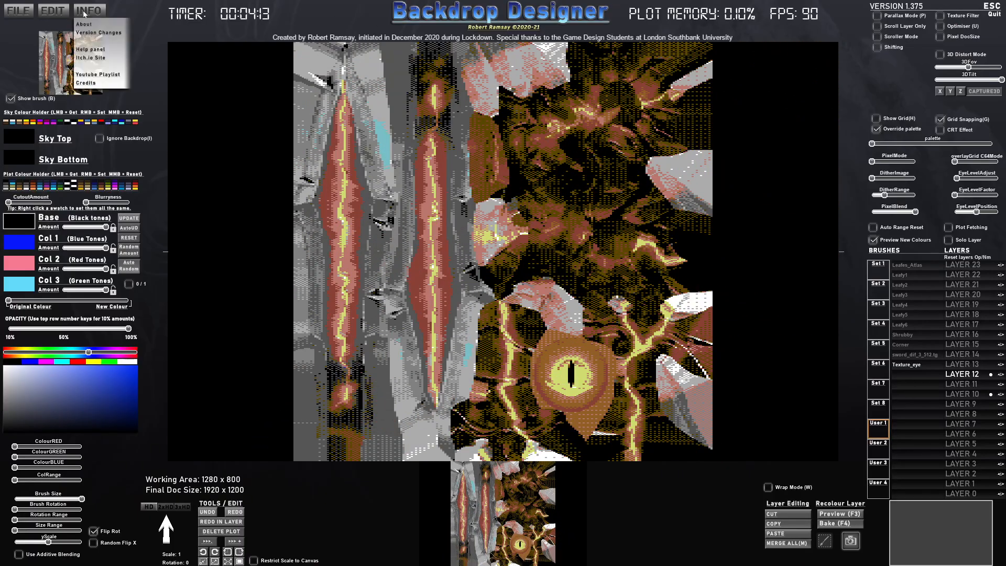
{"action": "left_click", "coordinate": [96, 56]}
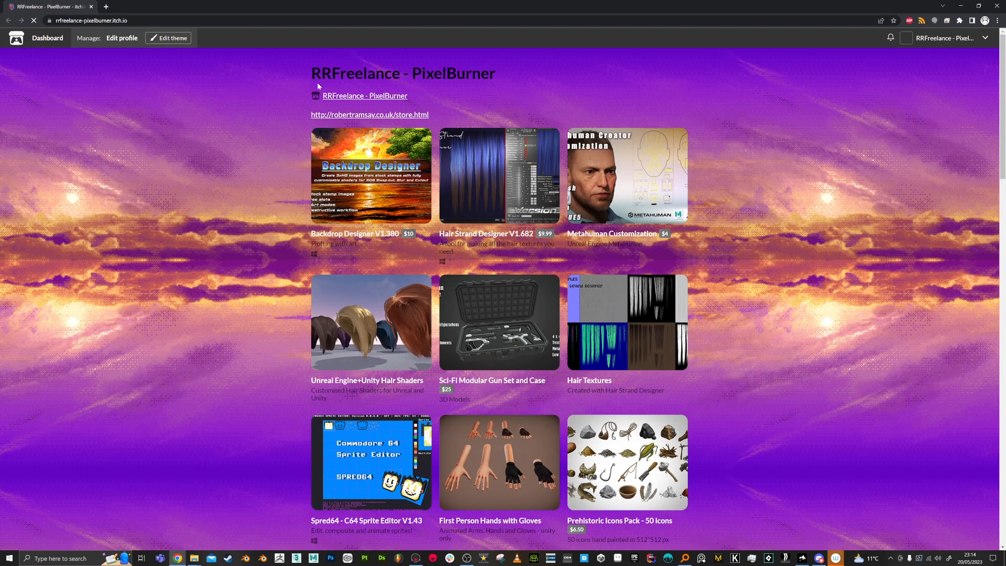
{"action": "left_click_drag", "start_coordinate": [311, 75], "coordinate": [497, 74]}
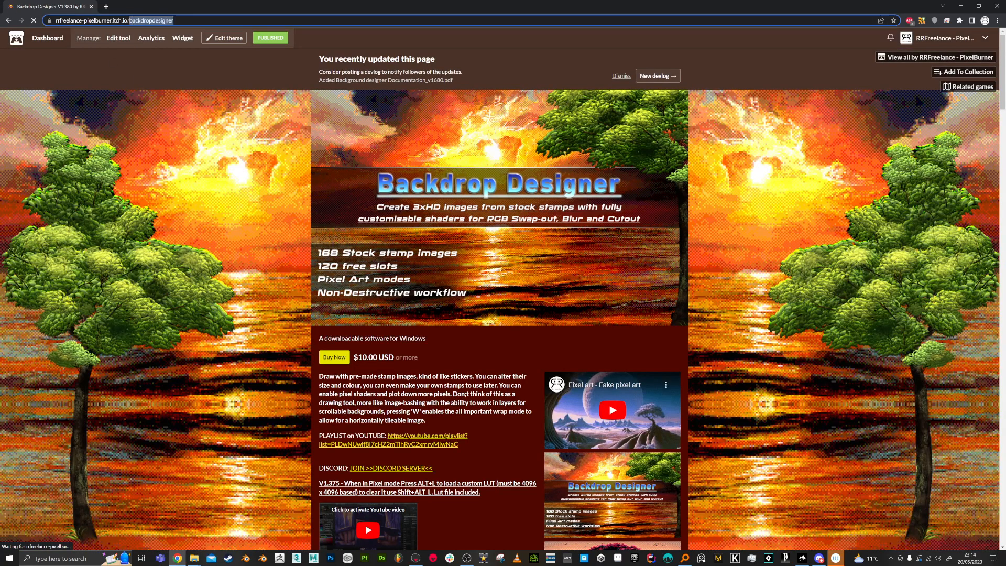
Look through the Backdrop Designer product page on itch.io, covering its description, version notes and sample artwork
{"action": "scroll", "coordinate": [280, 216], "scroll_direction": "down", "scroll_amount": 8}
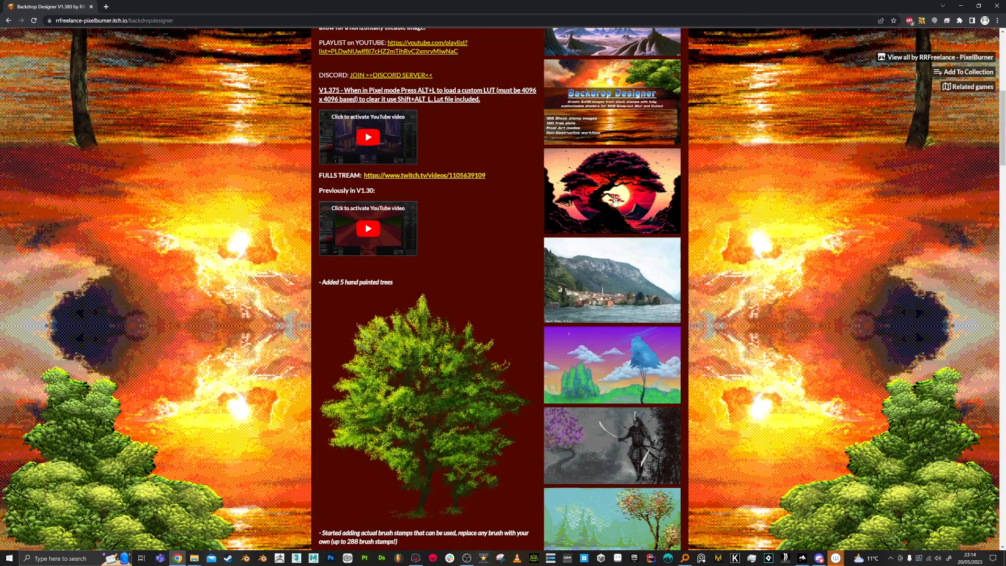
{"action": "scroll", "coordinate": [718, 309], "scroll_direction": "down", "scroll_amount": 4}
{"action": "scroll", "coordinate": [718, 309], "scroll_direction": "up", "scroll_amount": 4}
{"action": "scroll", "coordinate": [718, 310], "scroll_direction": "down", "scroll_amount": 1}
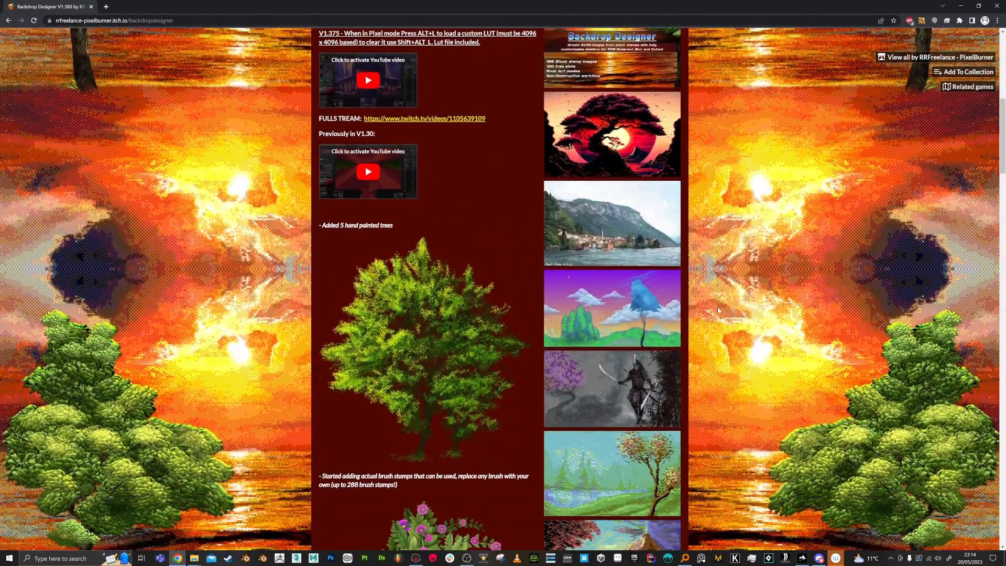
{"action": "scroll", "coordinate": [717, 310], "scroll_direction": "down", "scroll_amount": 7}
{"action": "scroll", "coordinate": [717, 309], "scroll_direction": "up", "scroll_amount": 3}
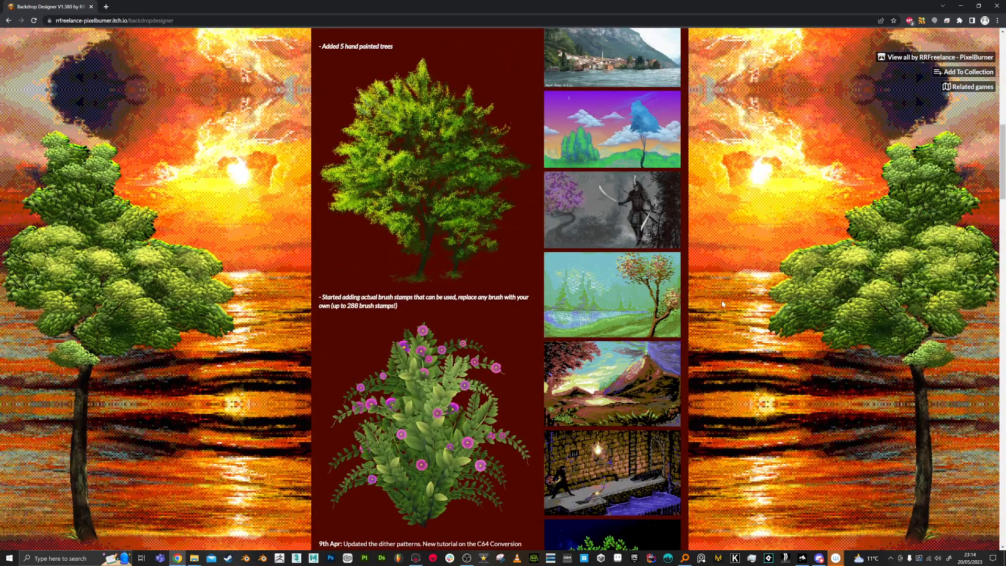